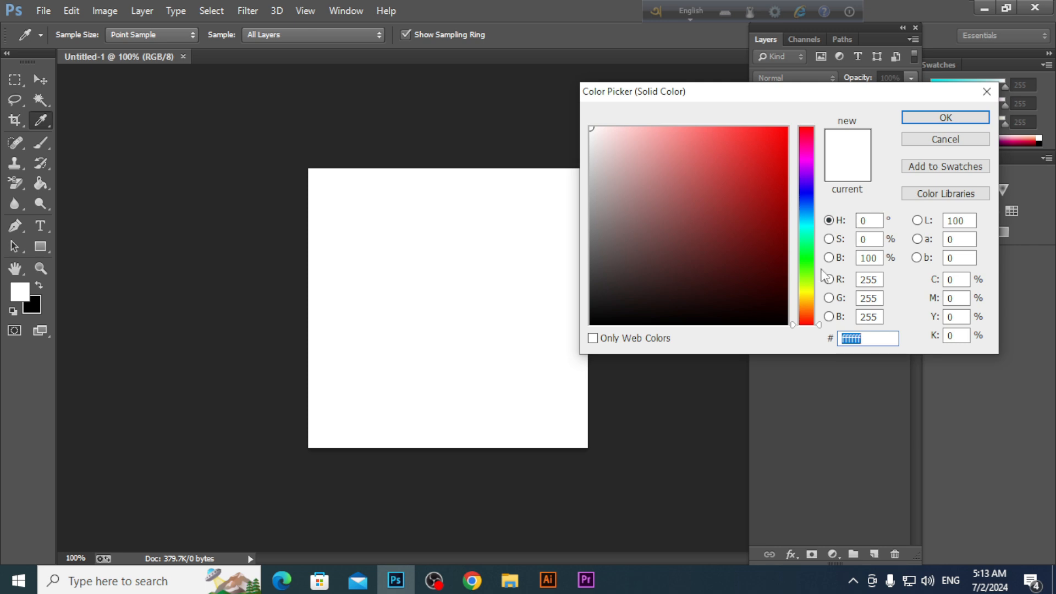
Set the solid colour fill layer to pale blue ceedff.
left_click(805, 215)
left_click(627, 126)
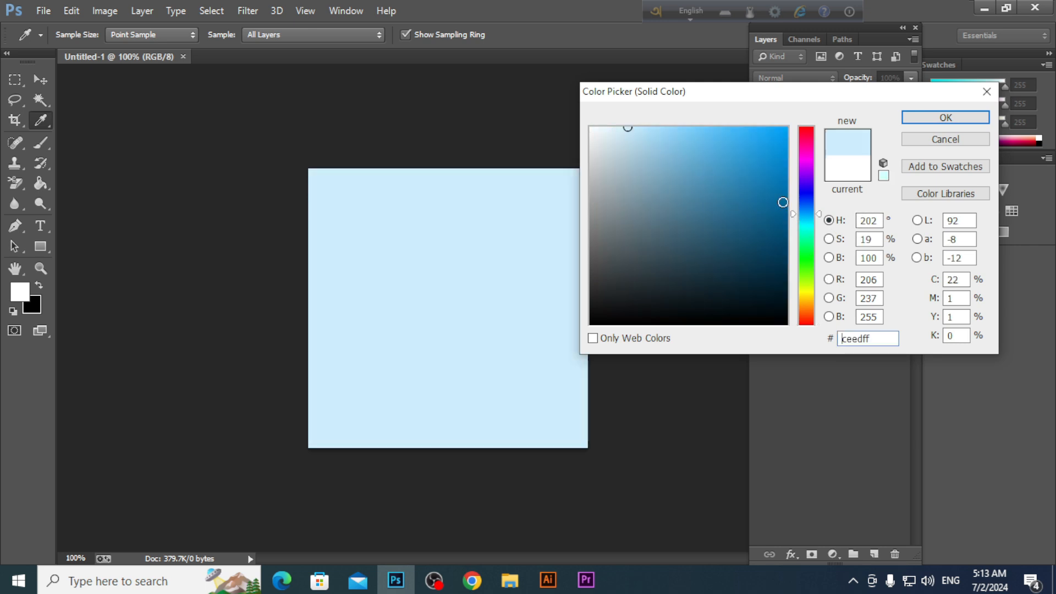
left_click(915, 118)
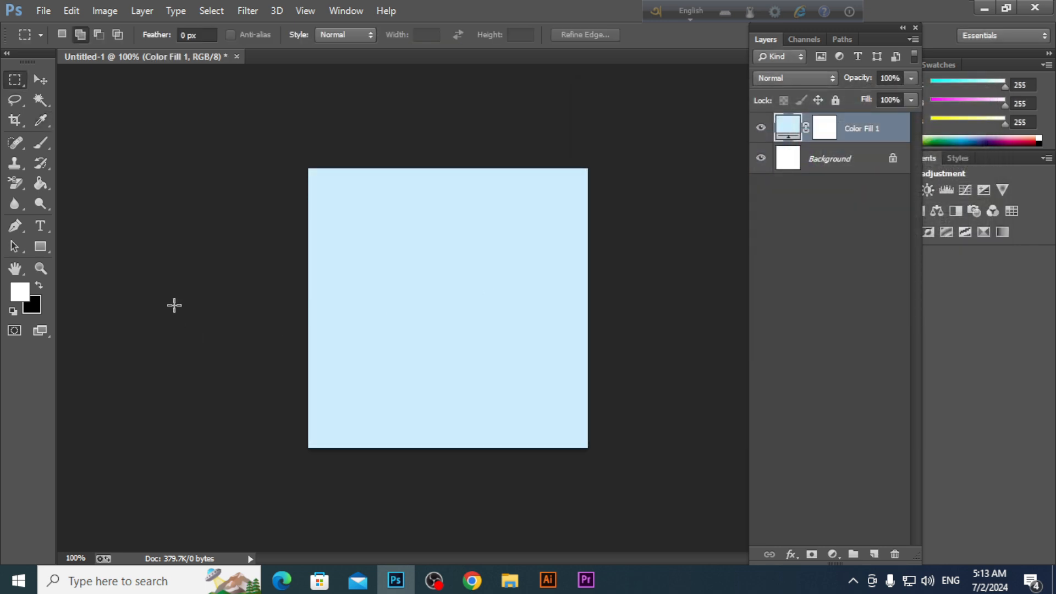
Add a white text layer with the capital letter Z on the canvas.
left_click(45, 230)
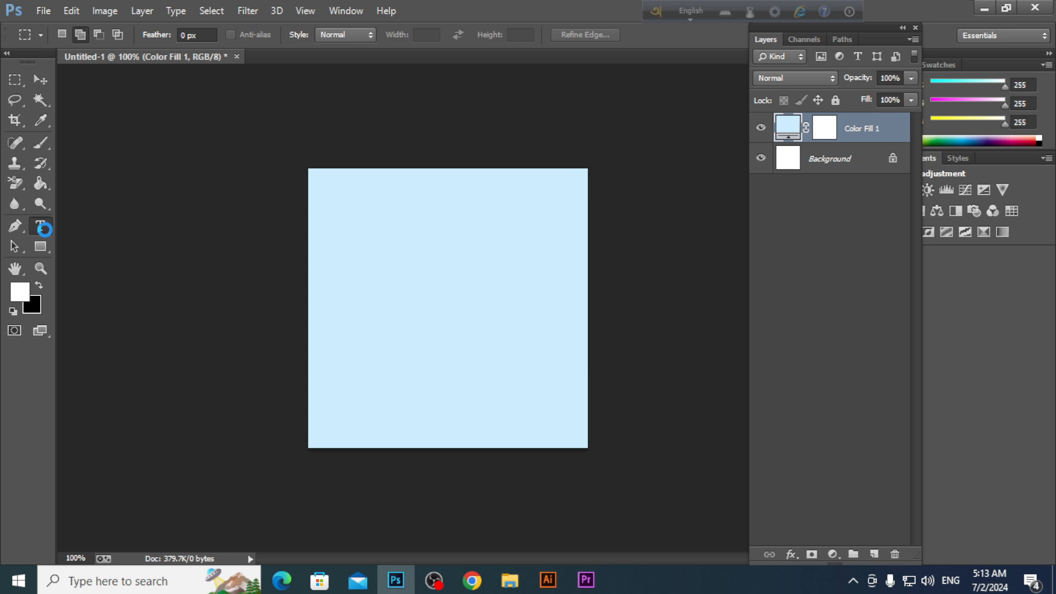
left_click(373, 300)
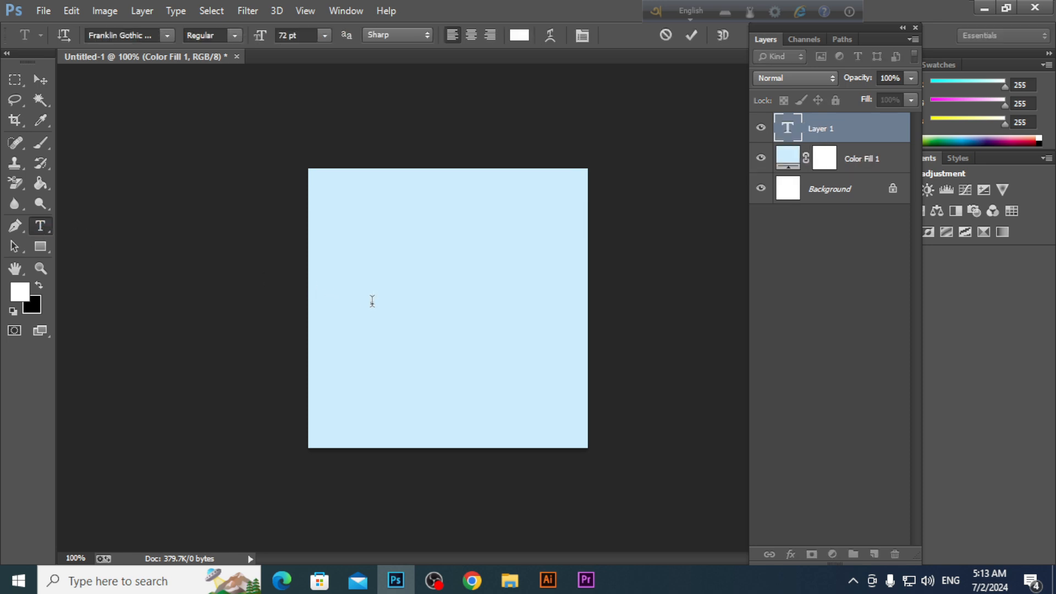
type("Z")
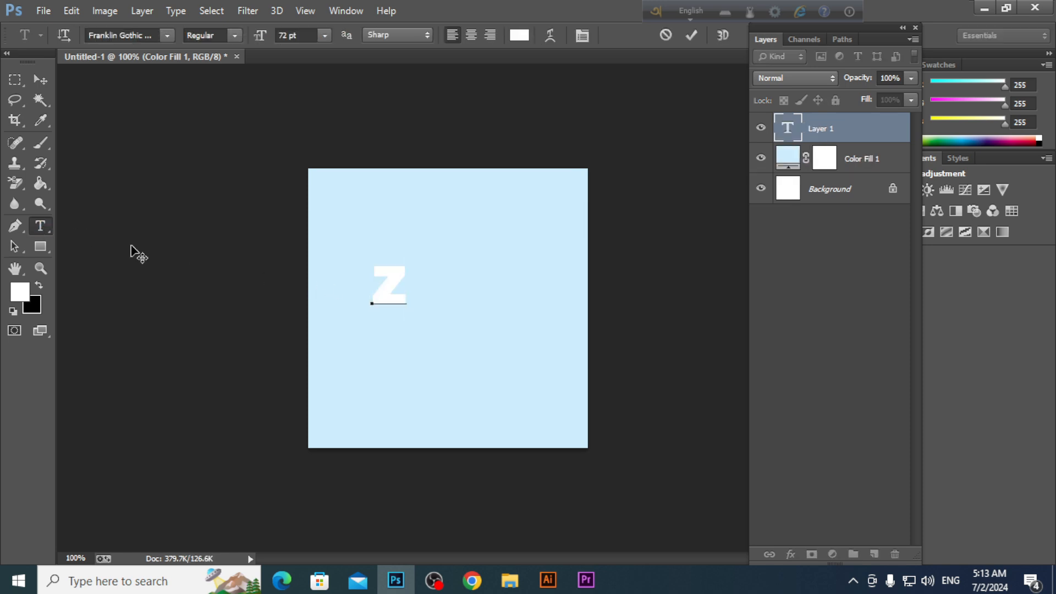
left_click(45, 86)
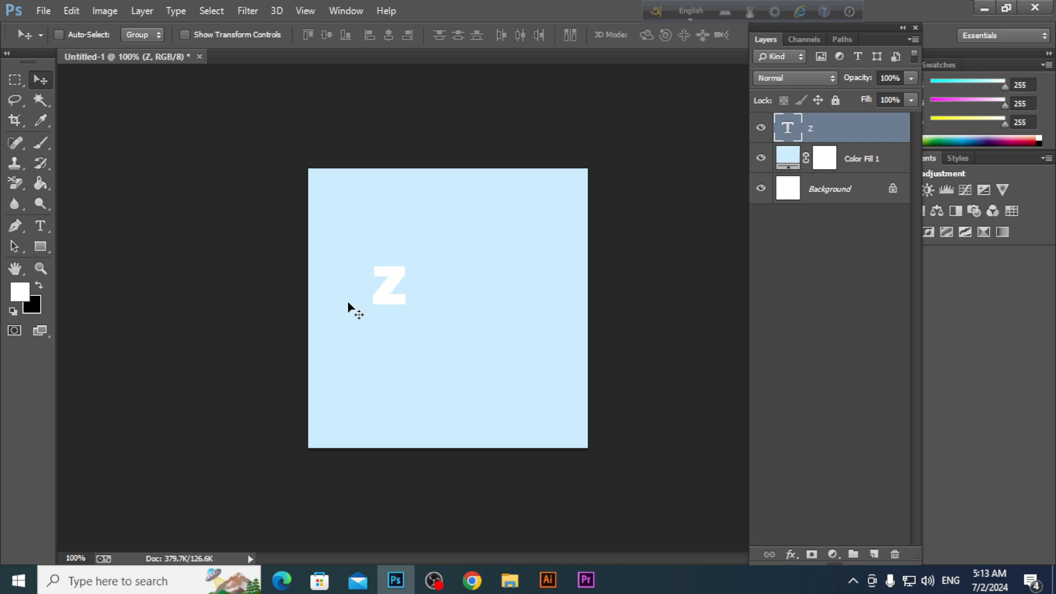
Scale the letter Z up to about 433% in both directions and place it near the middle of the canvas.
key("ctrl+t")
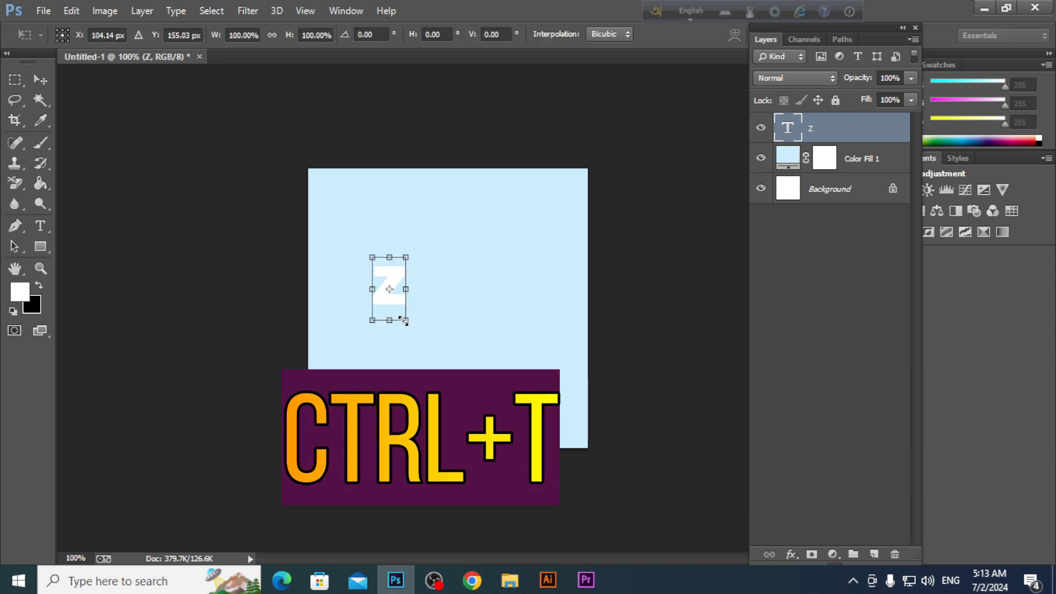
left_click_drag(405, 321, 456, 306)
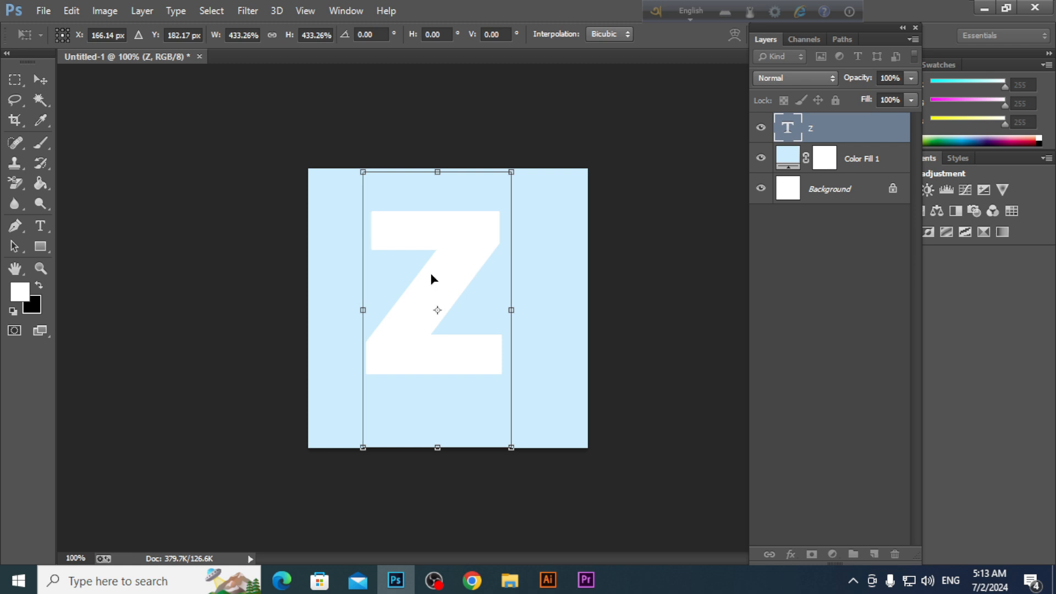
key("Return")
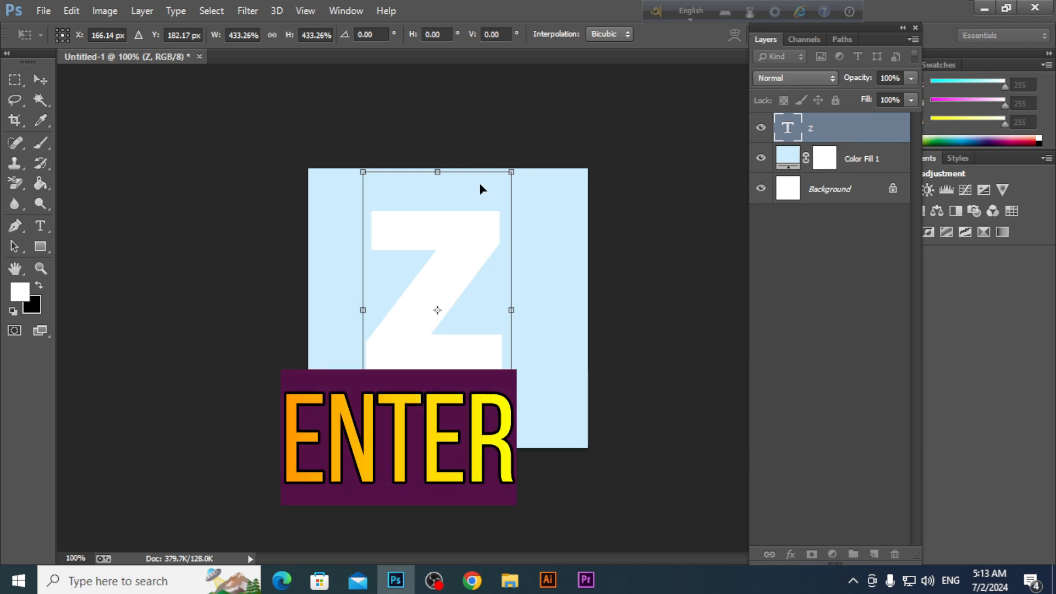
Change the font of the letter Z to Baskerville Old Face in the character settings.
left_click(343, 10)
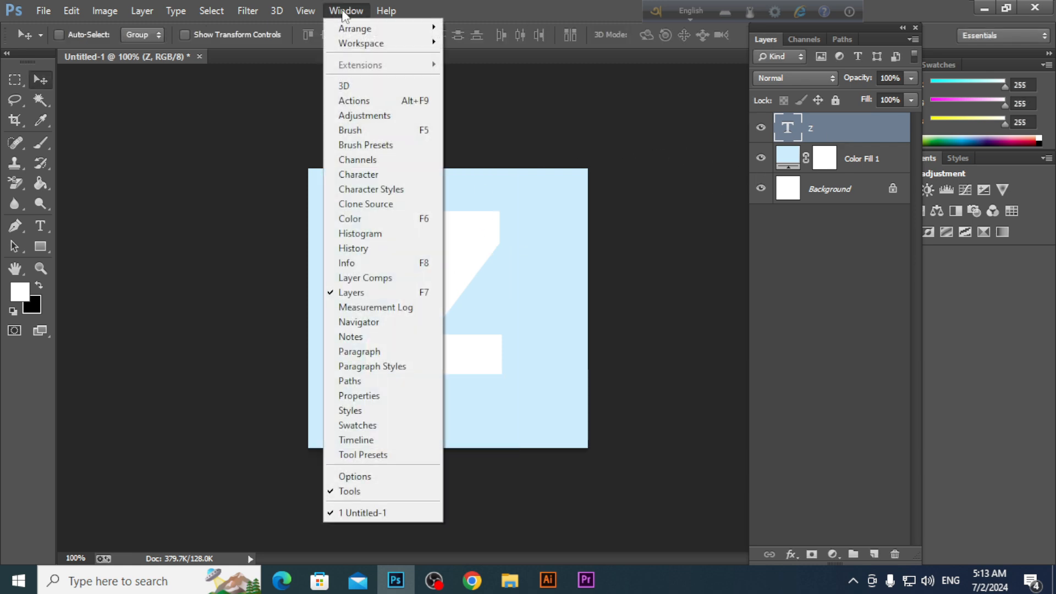
left_click(358, 175)
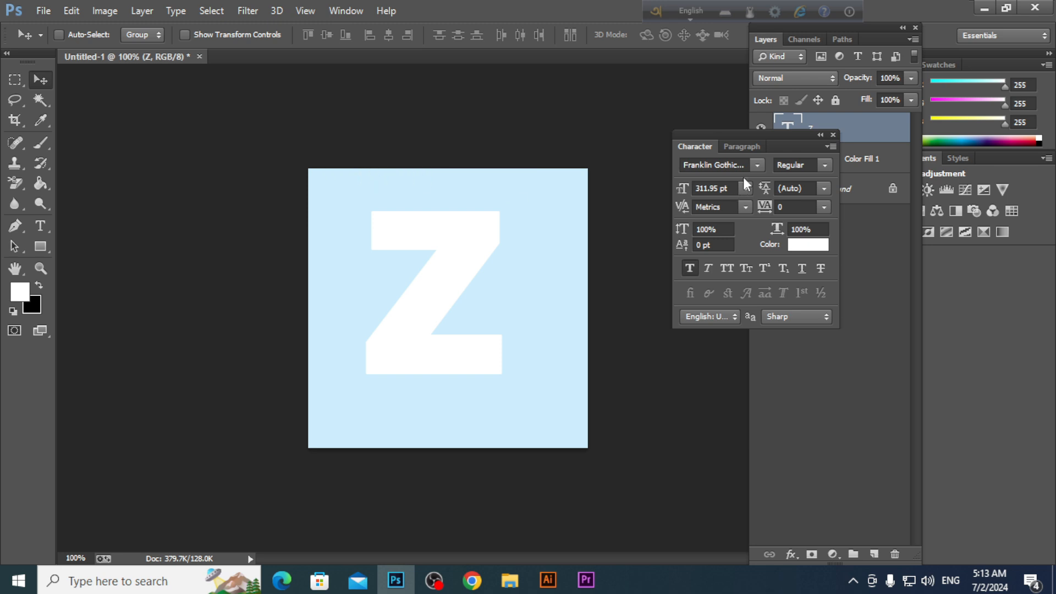
left_click(757, 165)
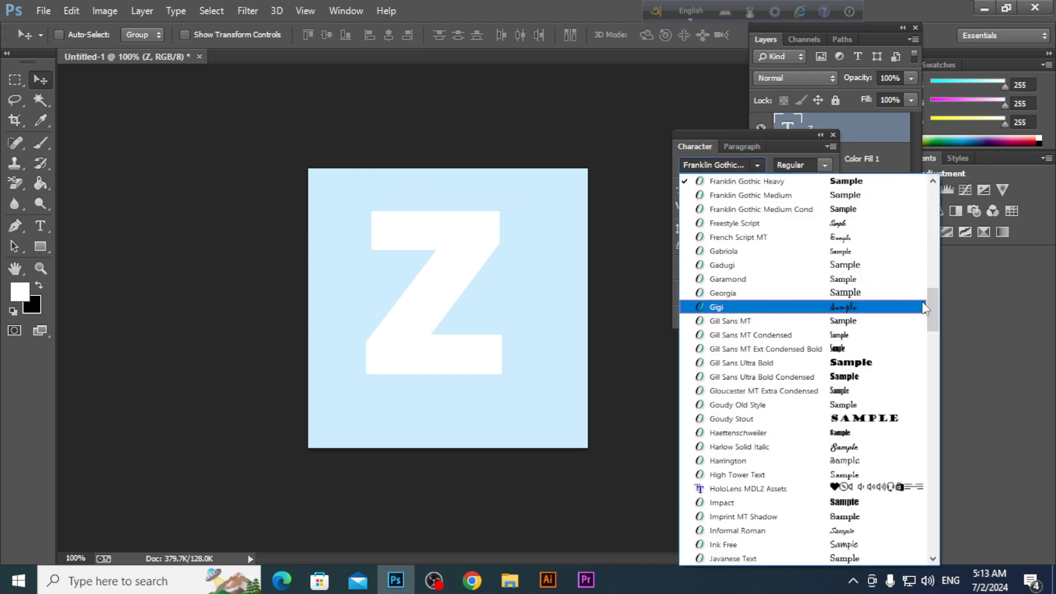
left_click_drag(933, 290, 939, 185)
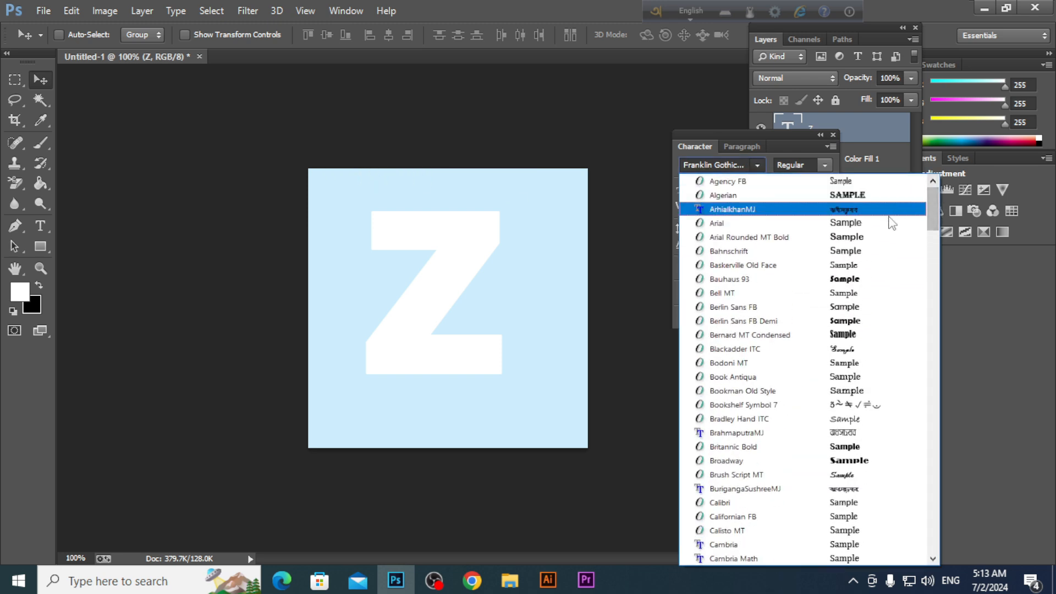
left_click(862, 266)
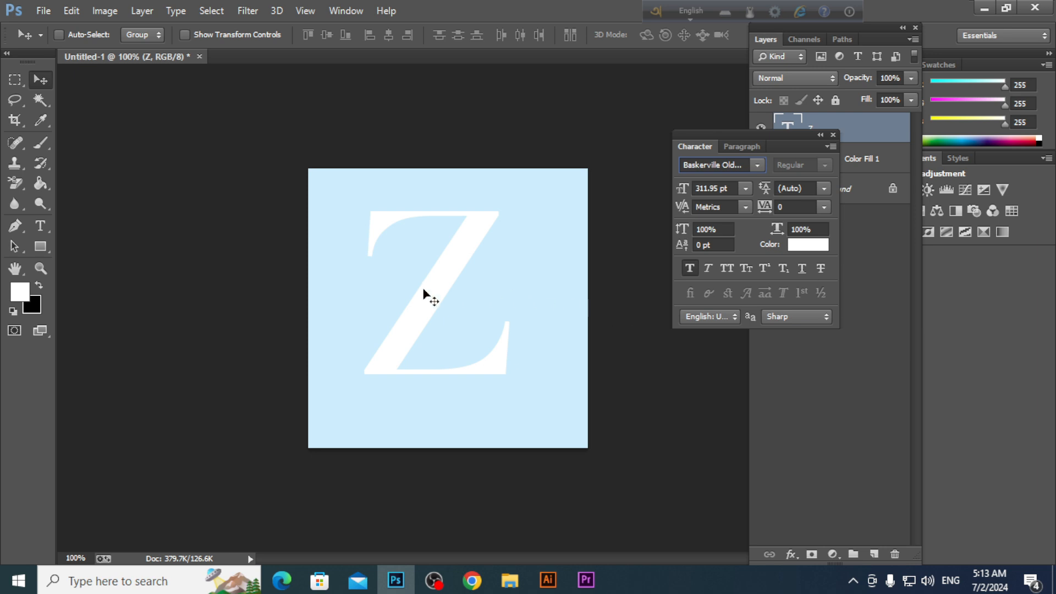
Stretch the letter Z to about 130% width and 104% height.
key("ctrl+t")
left_click_drag(518, 307, 565, 306)
left_click_drag(464, 436, 461, 448)
key("Return")
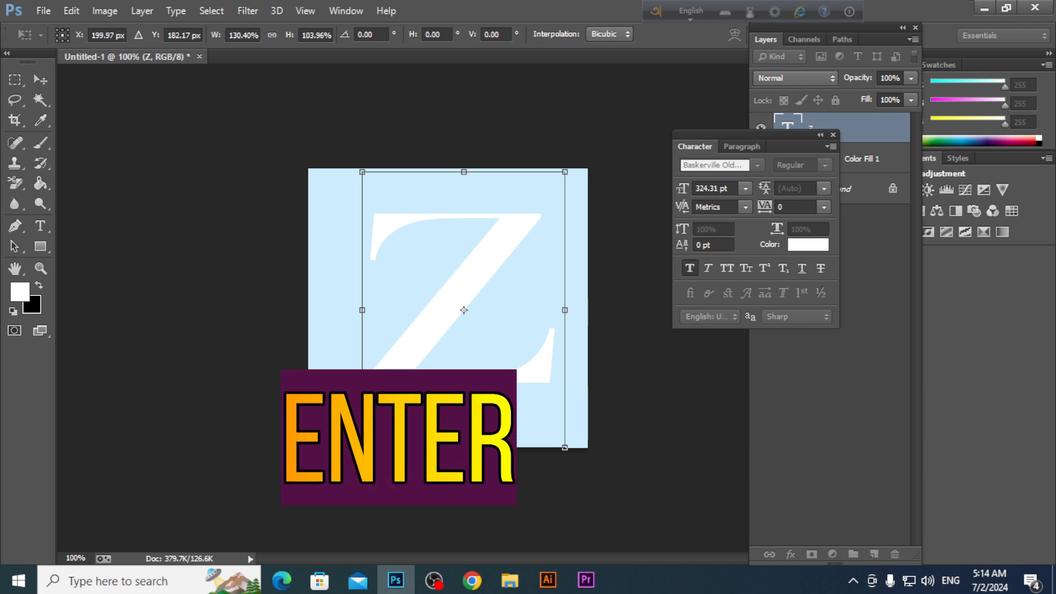
Open the image Model.jpg from the Downloads folder.
left_click(43, 11)
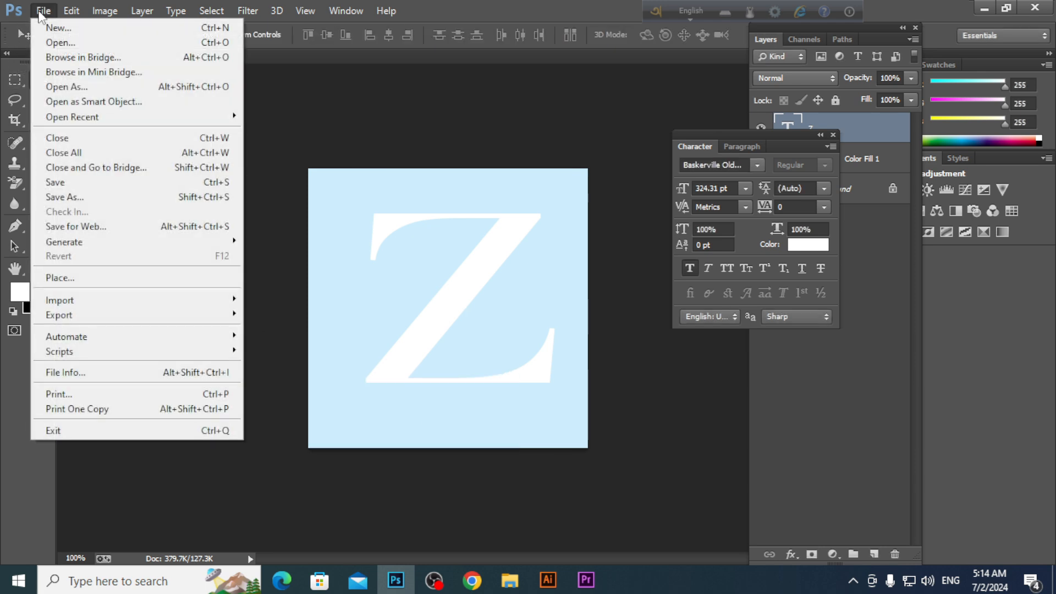
left_click(54, 41)
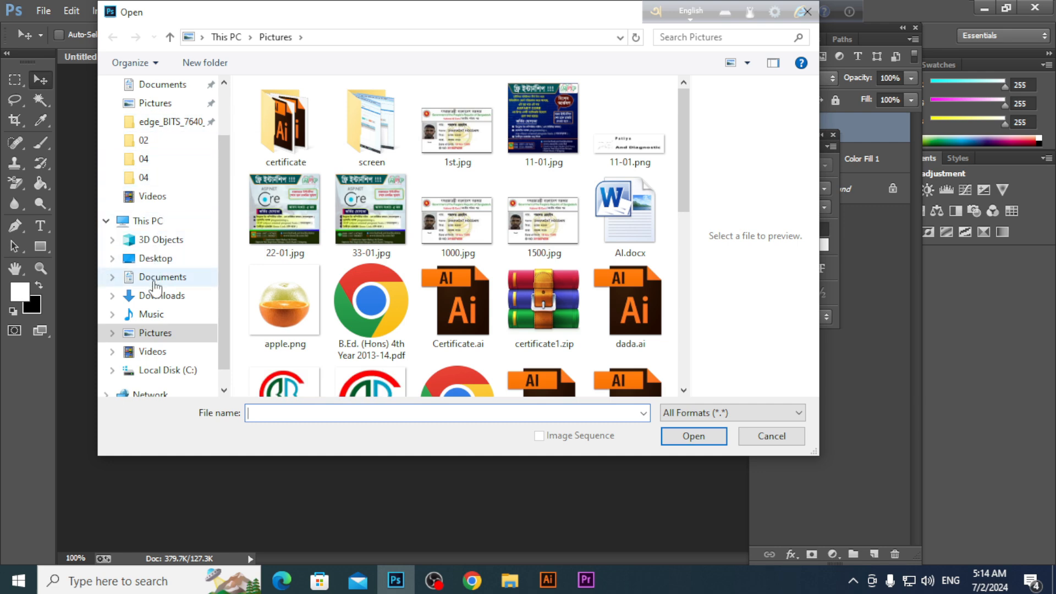
left_click(149, 296)
left_click(308, 130)
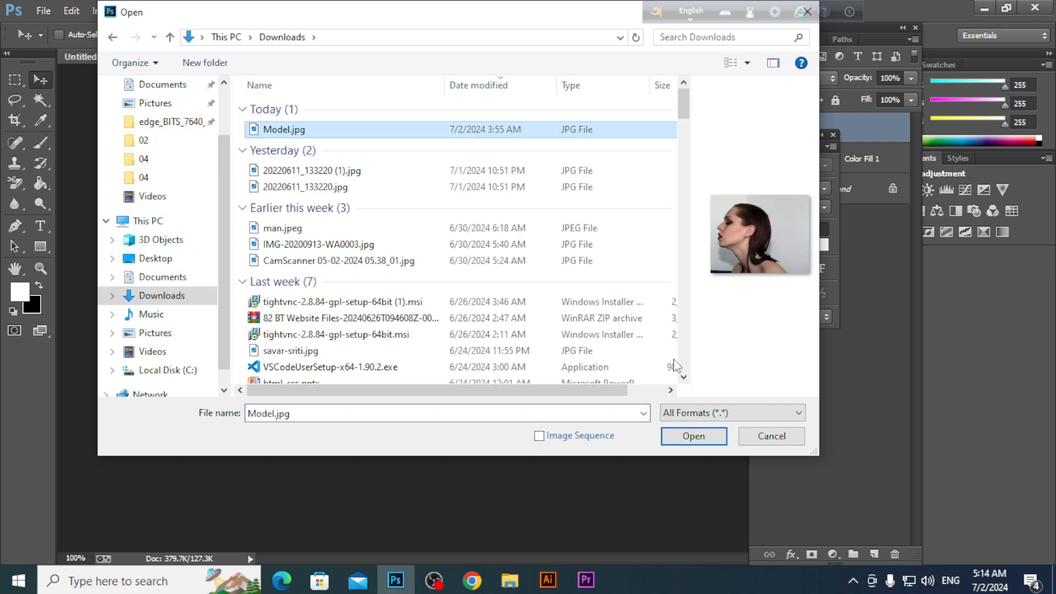
left_click(694, 435)
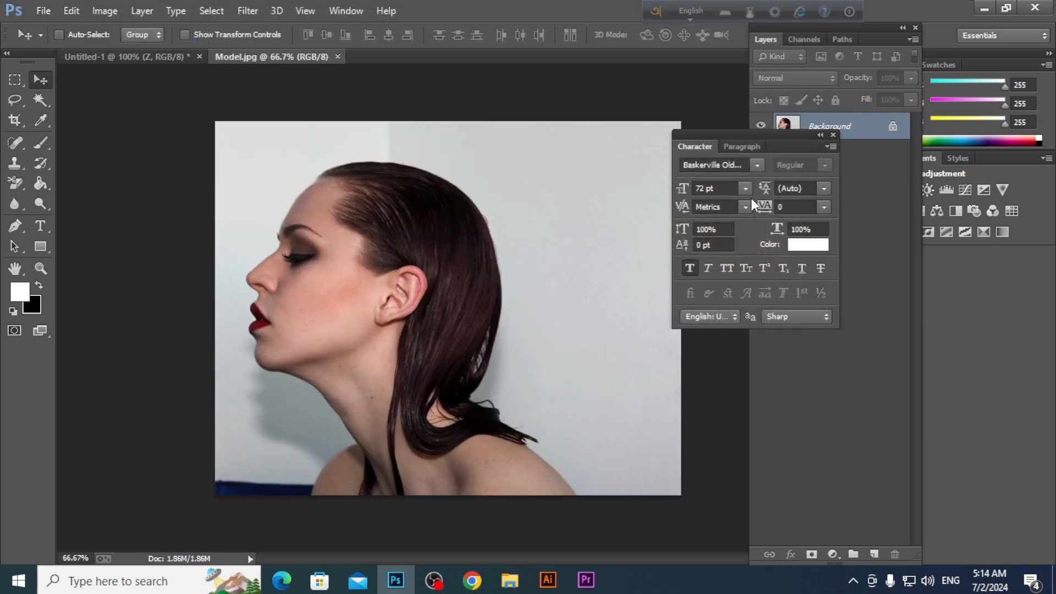
Convert the photo's locked background into the regular layer Layer 0 and copy the photo into the Untitled-1 document.
left_click_drag(752, 136, 781, 289)
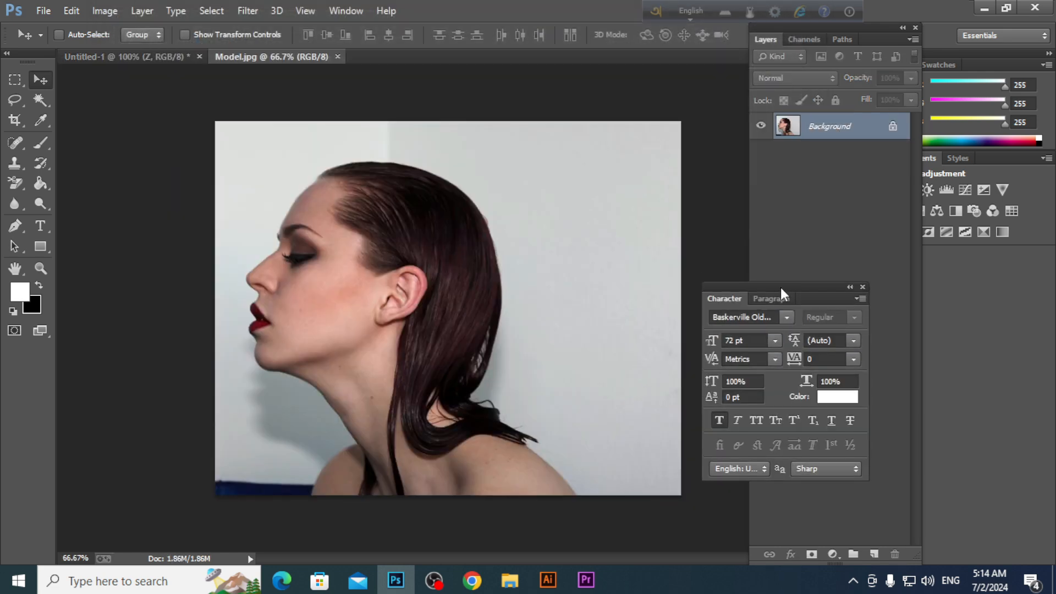
double_click(893, 128)
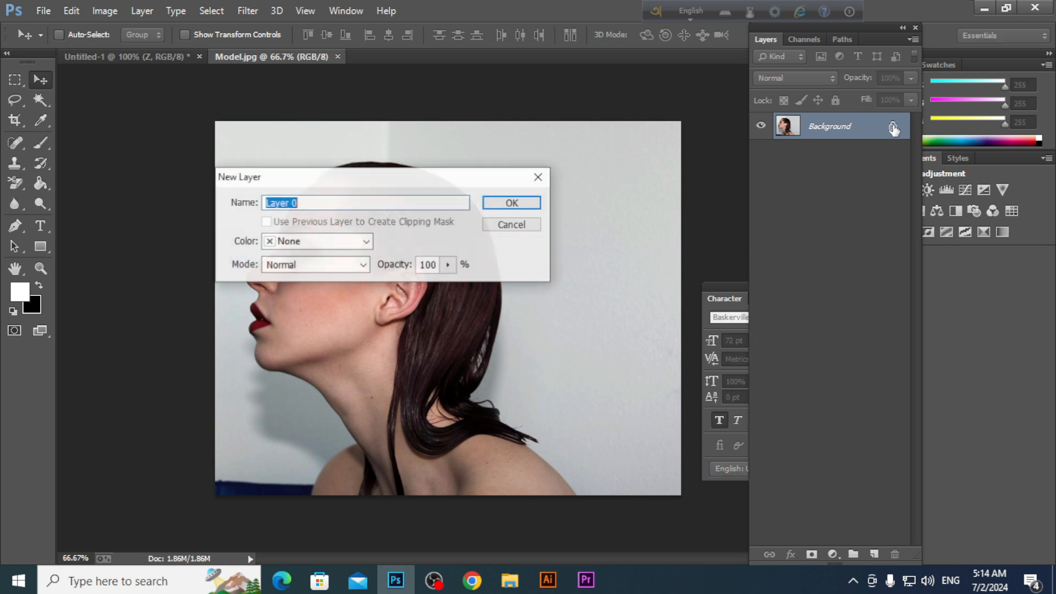
left_click(512, 204)
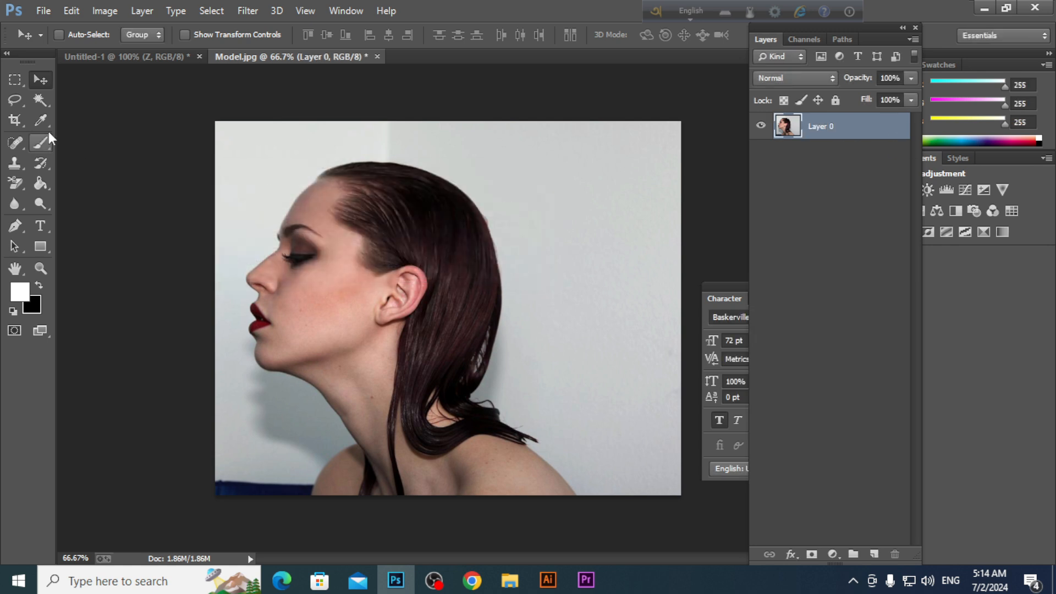
left_click_drag(374, 275, 401, 295)
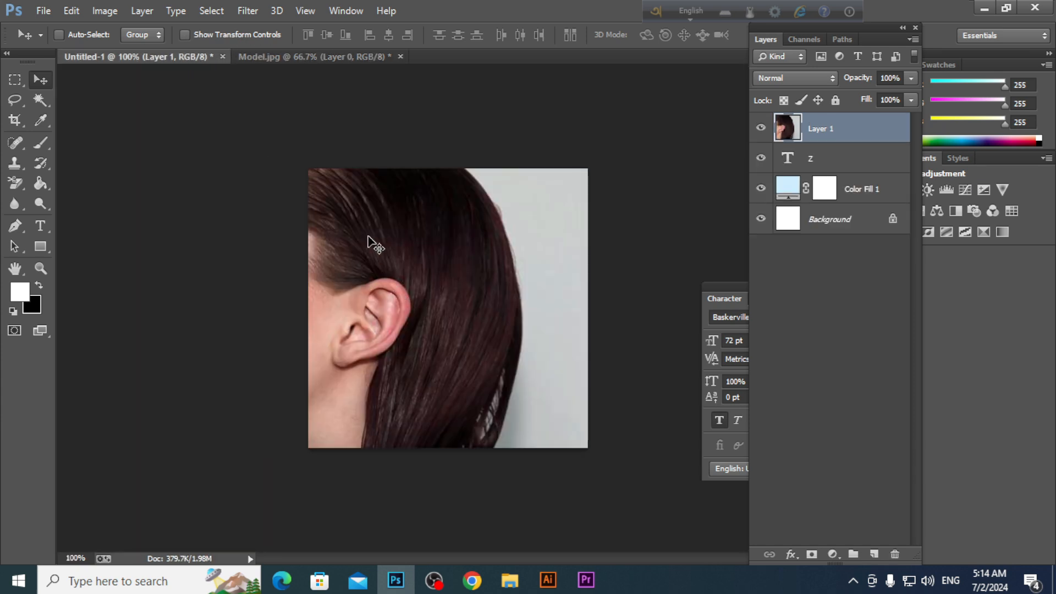
Scale the photo layer down to about 31% width and 38% height and place it over the letter Z.
key("ctrl+t")
left_click_drag(354, 224, 220, 276)
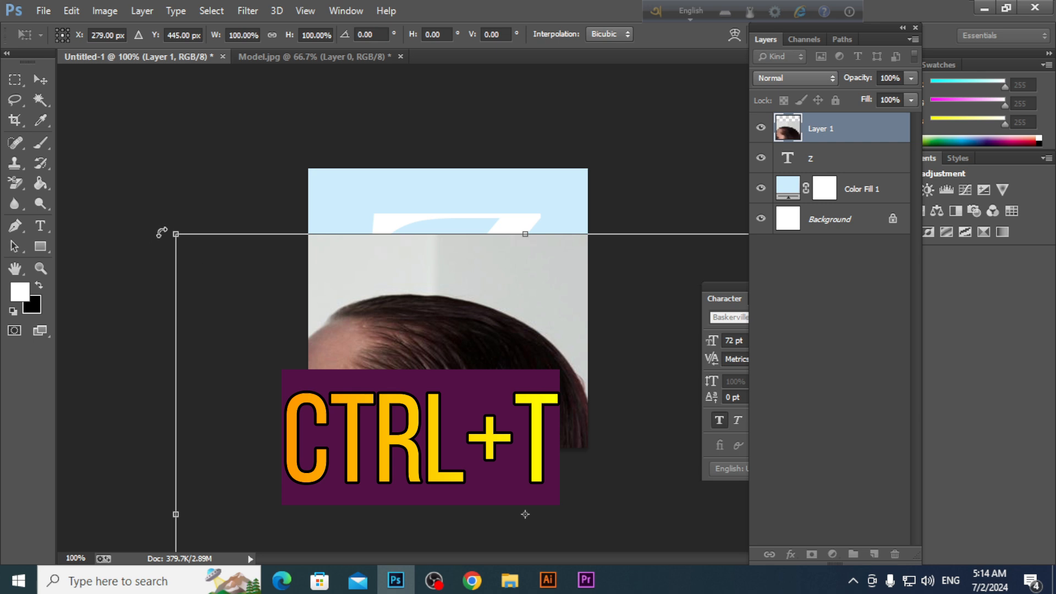
mouse_move(175, 234)
left_mouse_down()
mouse_move(584, 462)
mouse_move(115, 153)
mouse_move(113, 135)
mouse_move(161, 300)
mouse_move(186, 252)
mouse_move(171, 239)
left_mouse_up()
left_click_drag(341, 294, 456, 270)
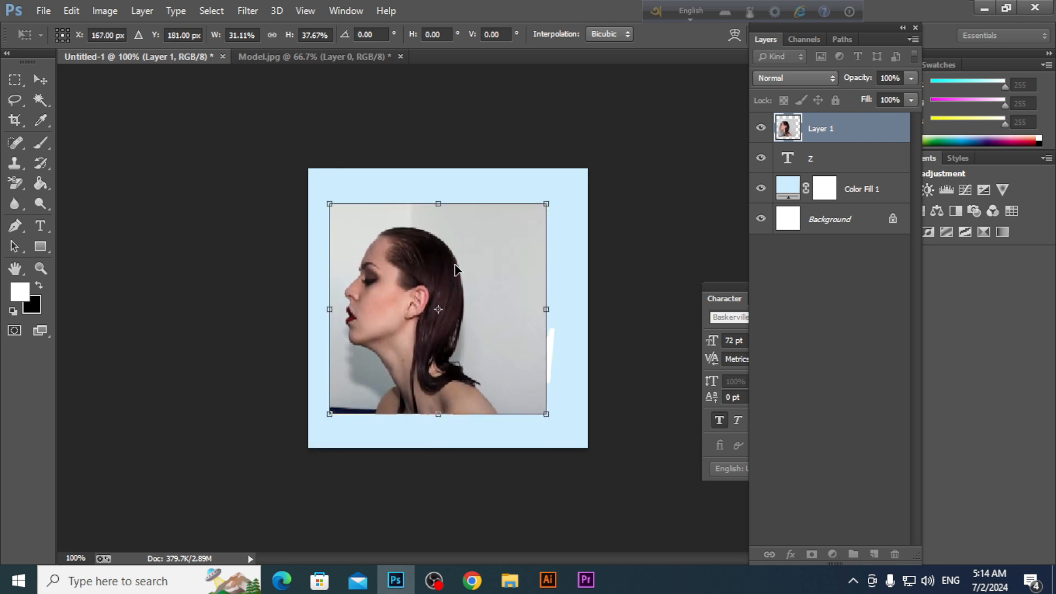
key("Return")
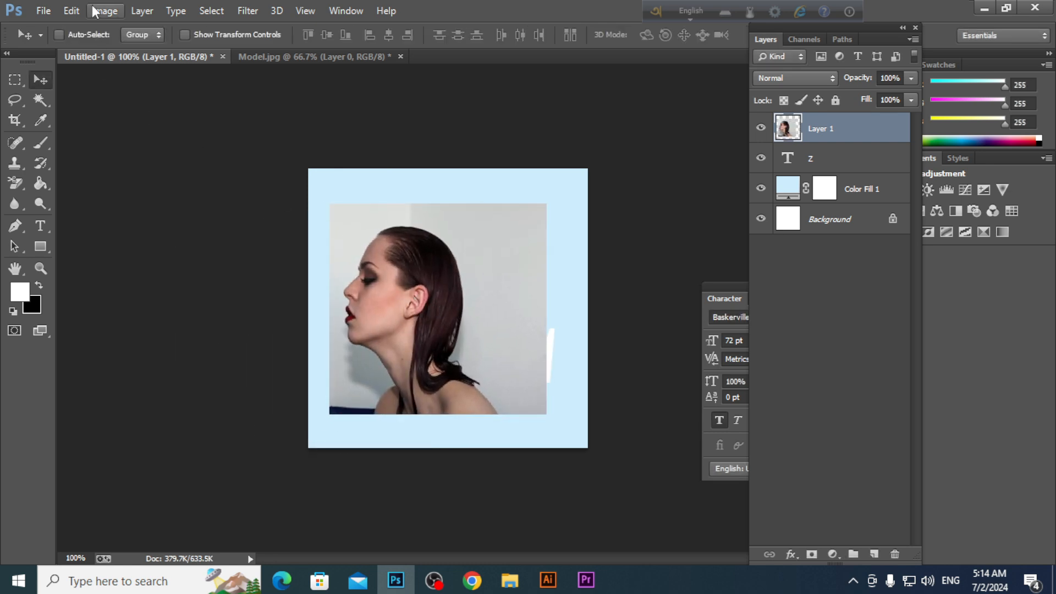
Flip the whole canvas horizontally and move the photo toward the canvas's lower-right corner.
left_click(95, 11)
mouse_move(171, 159)
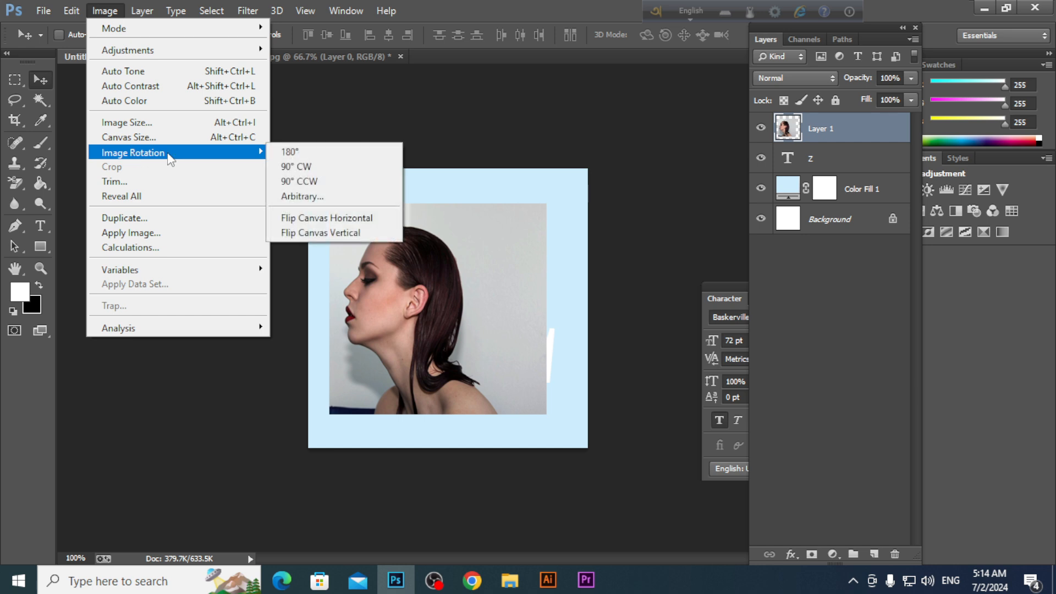
left_click(350, 221)
left_click_drag(464, 265, 497, 309)
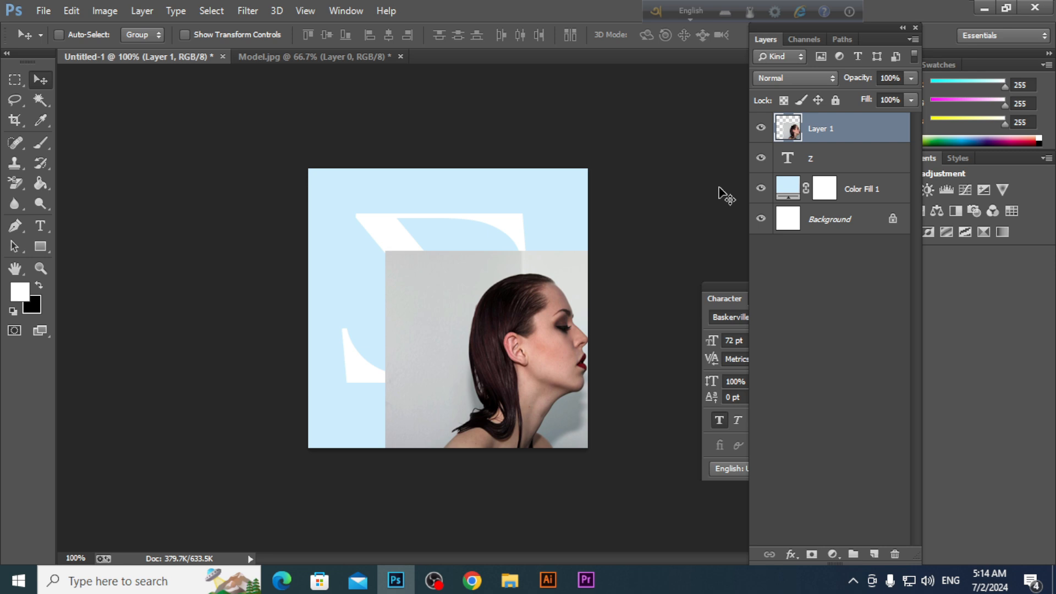
Hide the photo layer, mirror the Z text back to its readable orientation, and make the letter taller.
left_click(760, 130)
left_click(792, 158)
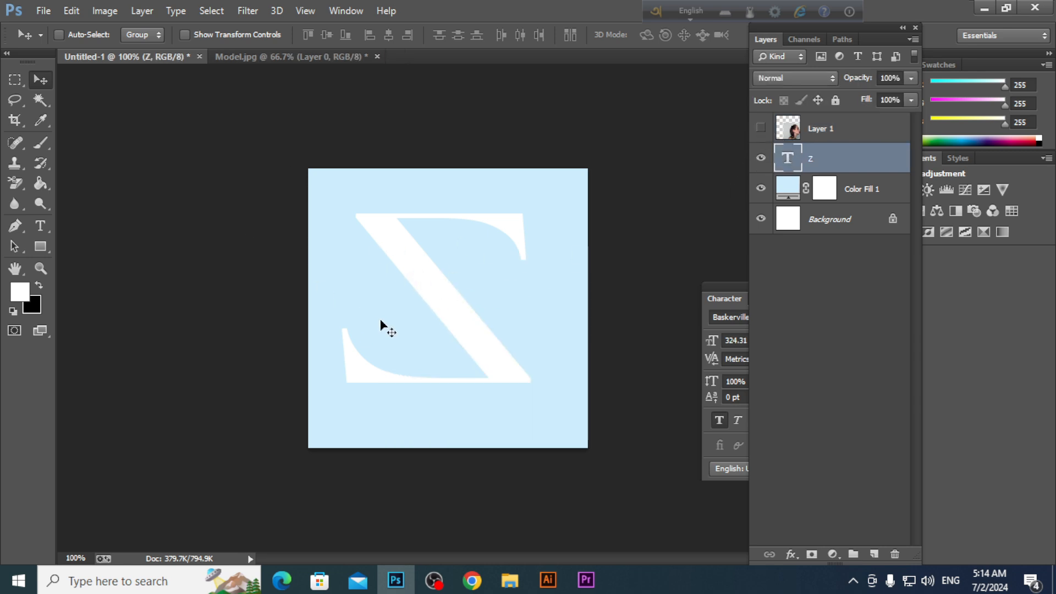
key("ctrl+t")
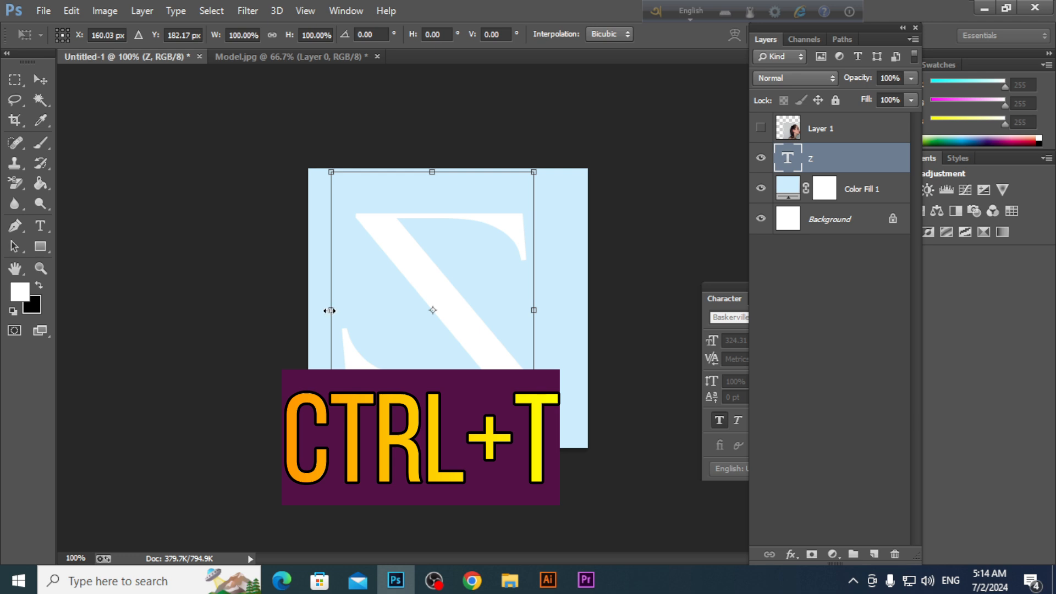
left_click_drag(330, 311, 358, 322)
left_click_drag(428, 312, 535, 310)
left_click_drag(440, 172, 440, 154)
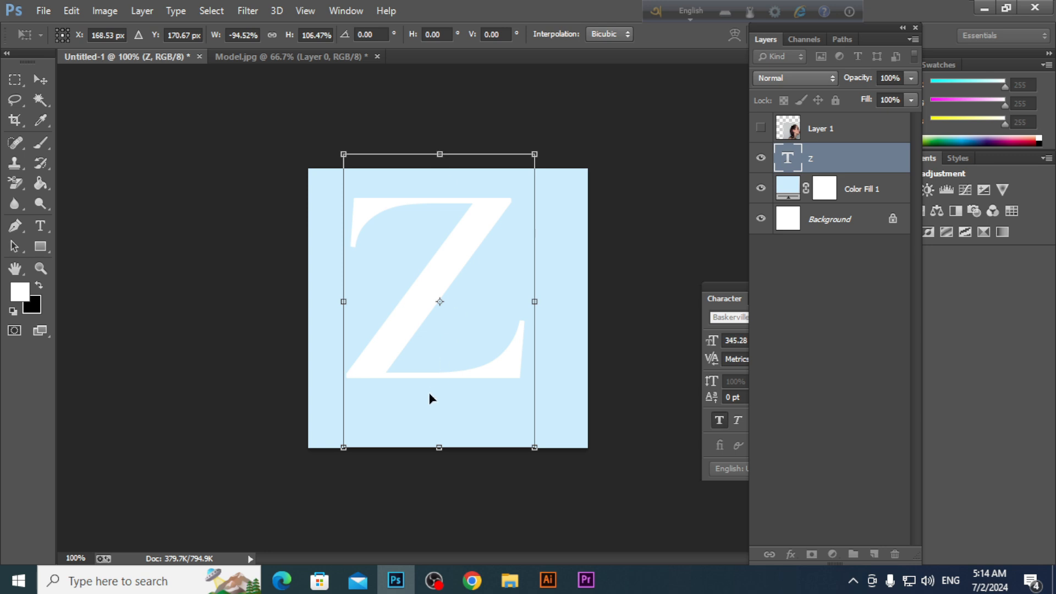
left_click_drag(438, 447, 438, 464)
left_click_drag(414, 323, 414, 339)
key("Return")
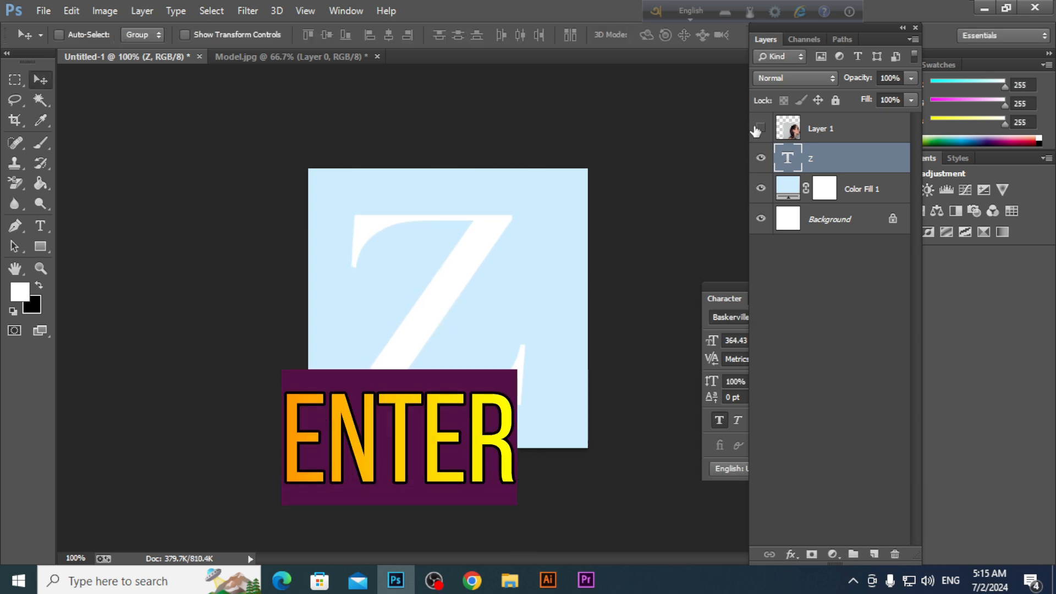
Show the photo layer again, move it over the letter Z, and lower its opacity to 59%.
left_click(760, 128)
left_click(818, 135)
left_click_drag(571, 278, 522, 232)
left_click(911, 78)
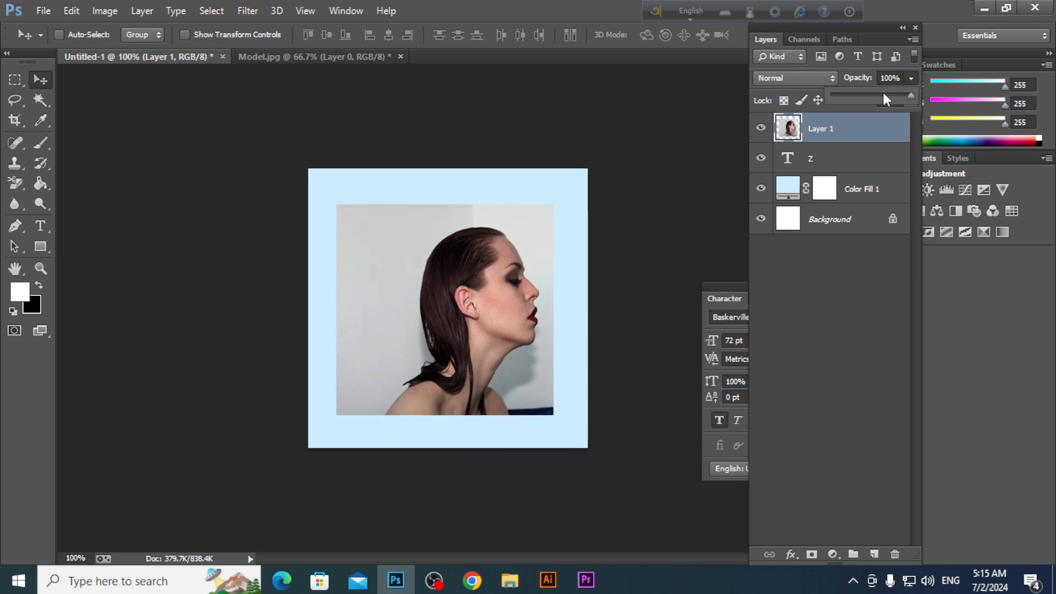
left_click_drag(857, 96, 867, 95)
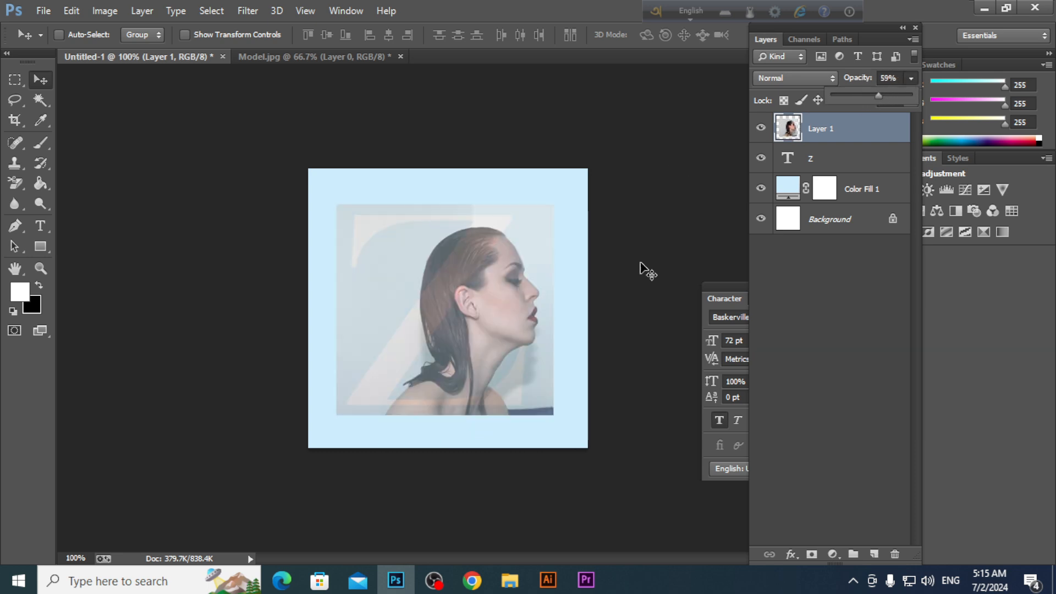
Move the photo layer over the letter Z, scale it to 105% width and 89.34% height, and restore its opacity to 100%.
left_click_drag(518, 302, 473, 317)
key("ctrl+t")
left_click_drag(412, 426, 413, 404)
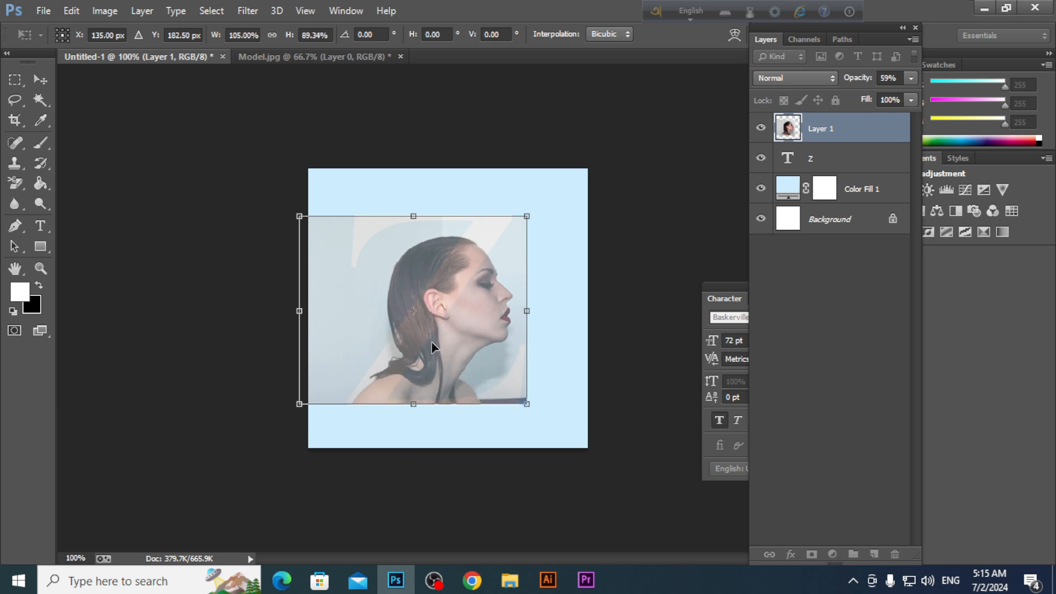
left_click_drag(431, 341, 439, 348)
key("Return")
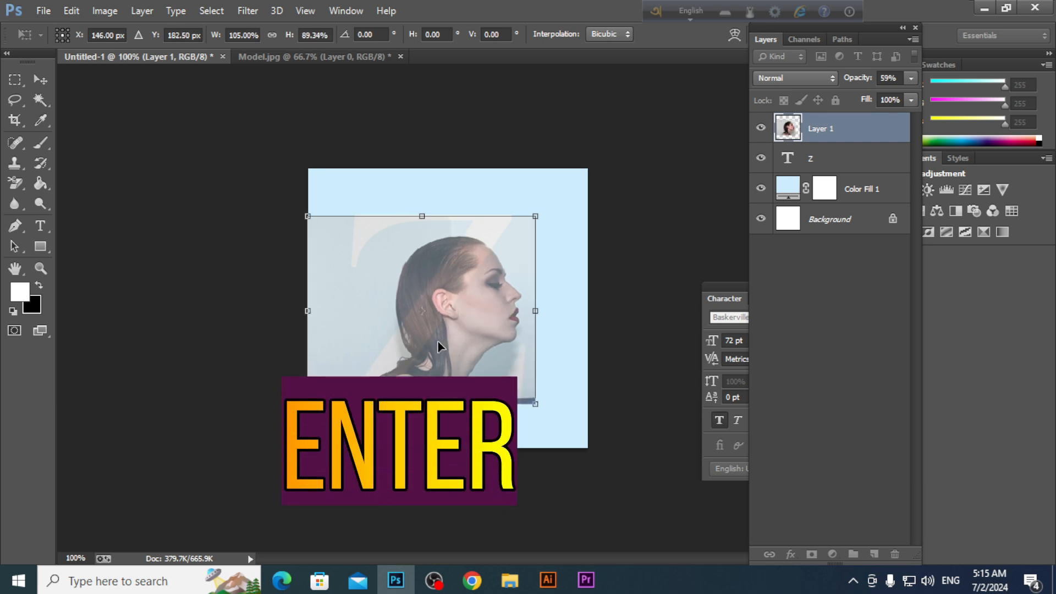
left_click(912, 78)
left_click_drag(913, 95, 916, 95)
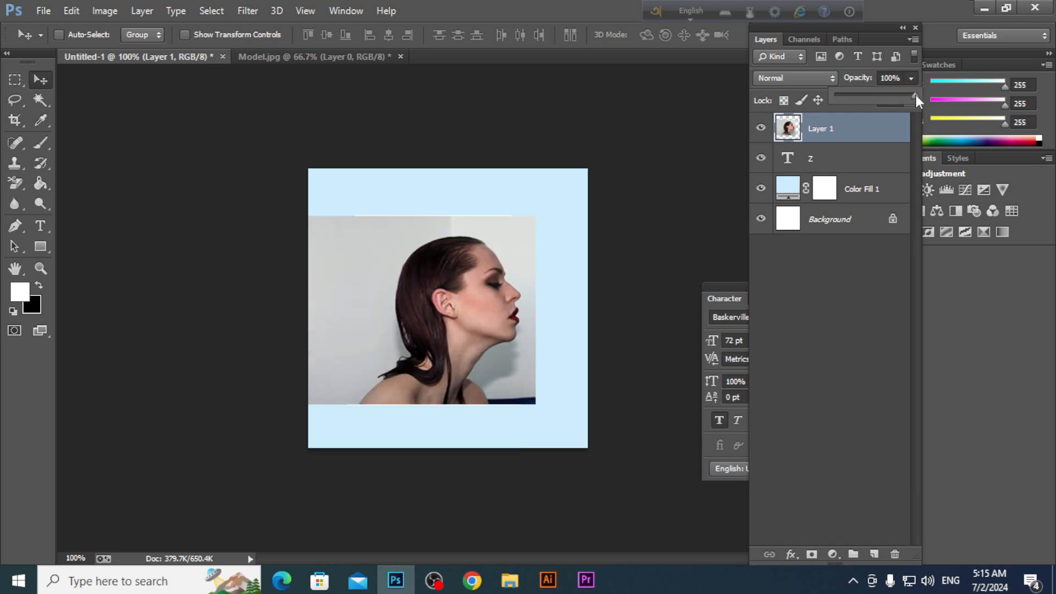
Select the model's head and shoulders with the Quick Selection tool and mask out the photo's background.
left_click(451, 290)
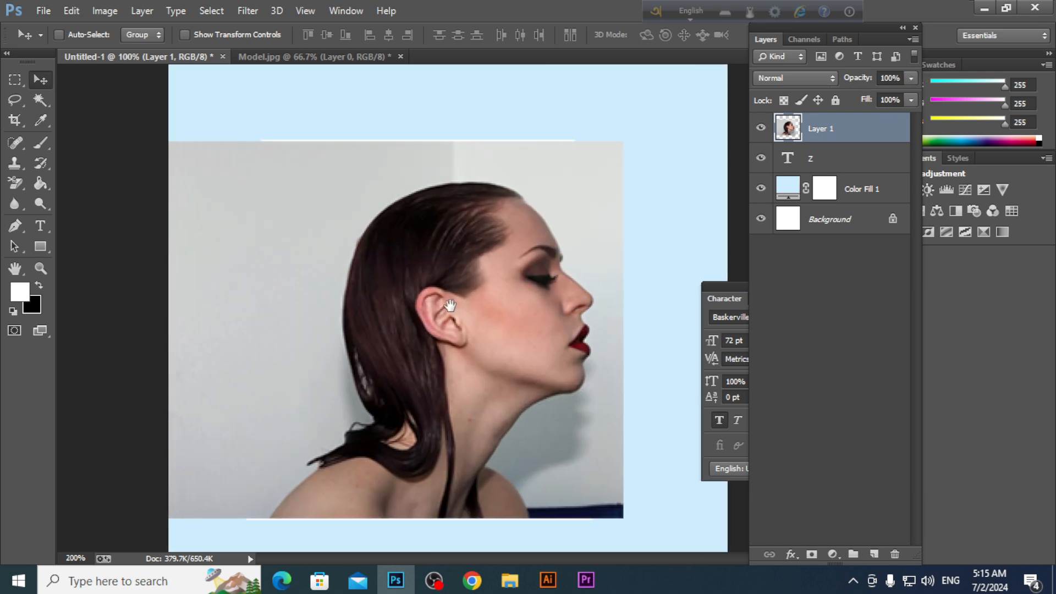
right_click(44, 107)
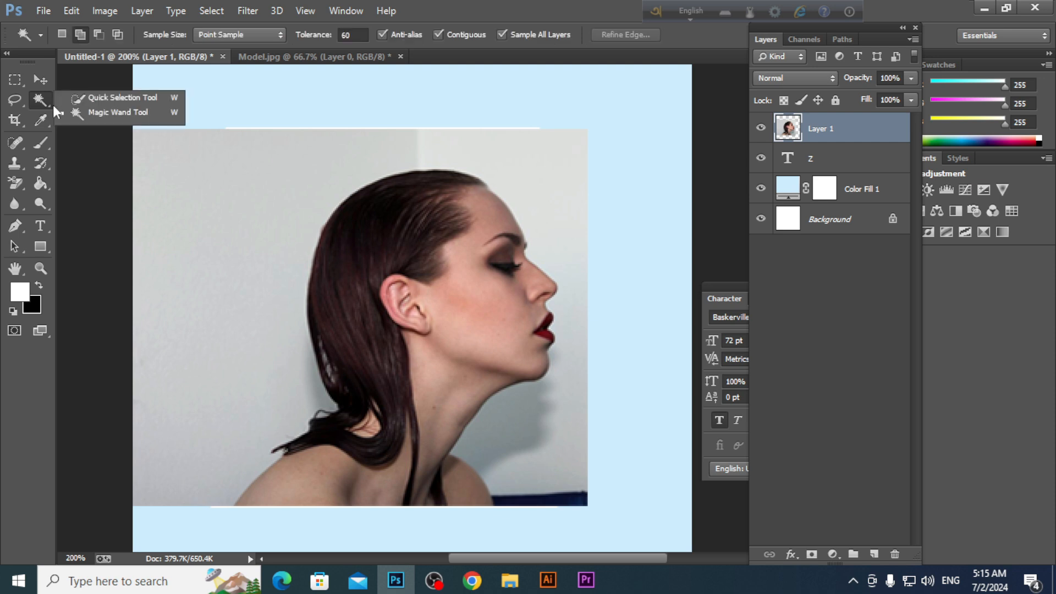
left_click(115, 98)
mouse_move(448, 332)
left_mouse_down()
mouse_move(400, 364)
mouse_move(348, 466)
mouse_move(445, 483)
left_mouse_up()
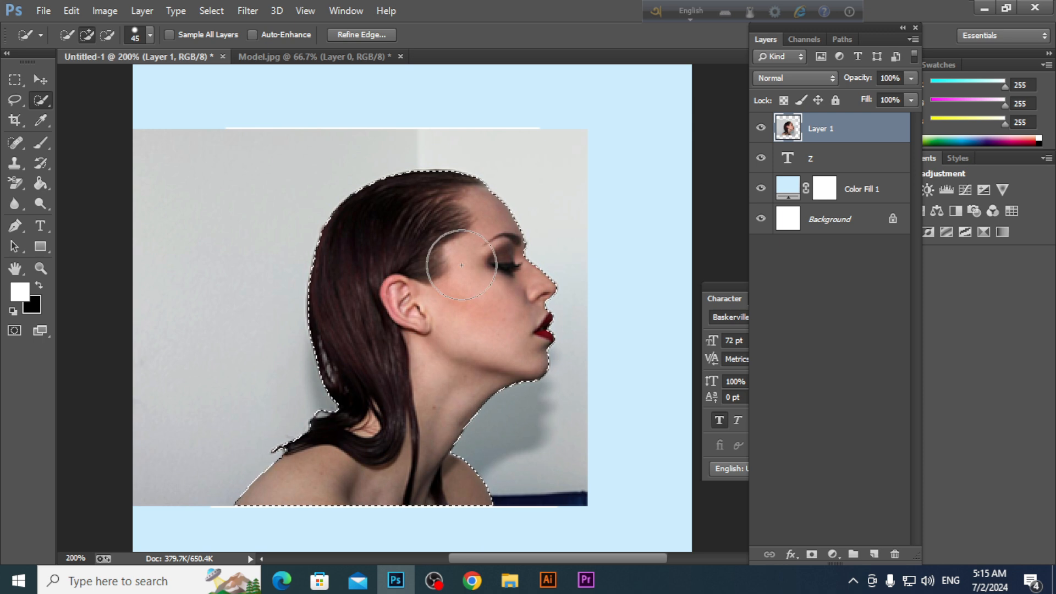
left_click(419, 296, "ctrl+alt")
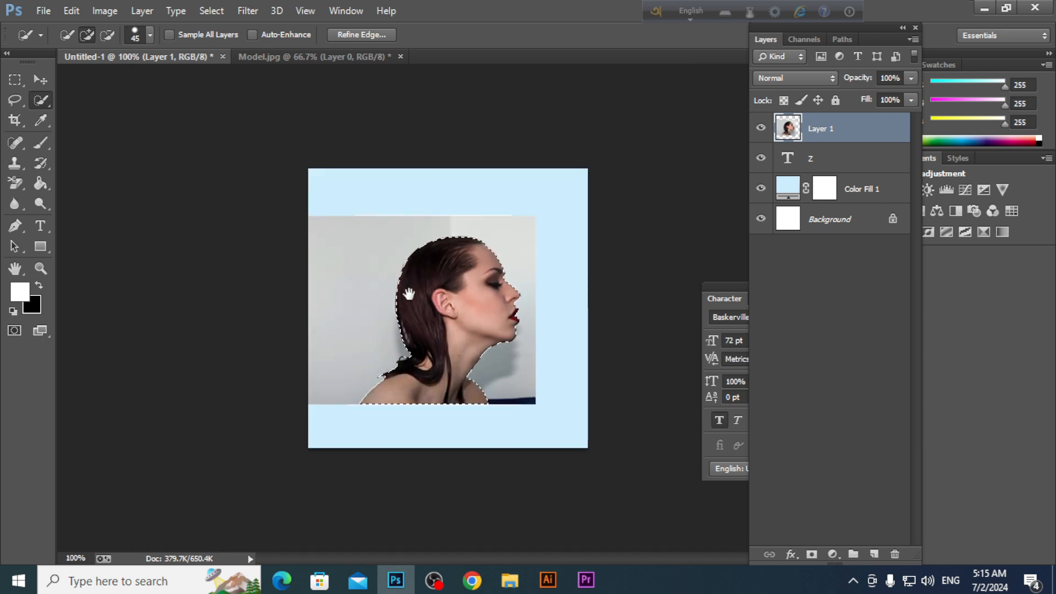
left_click(812, 555)
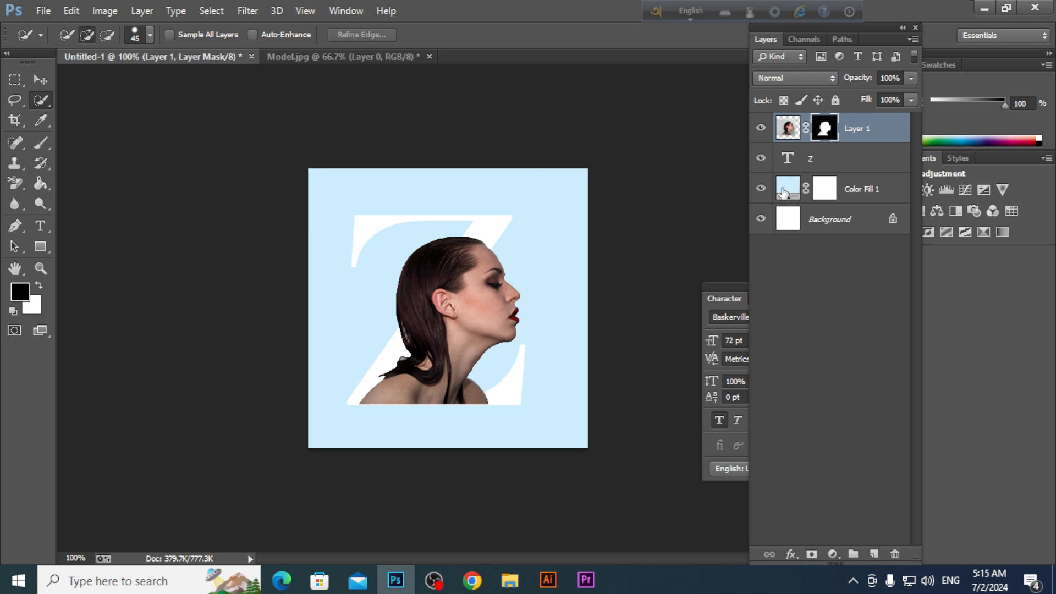
Load the letter Z's outline as a selection and invert it, keeping the photo layer's mask active.
key("ctrl")
left_click(789, 161, "ctrl")
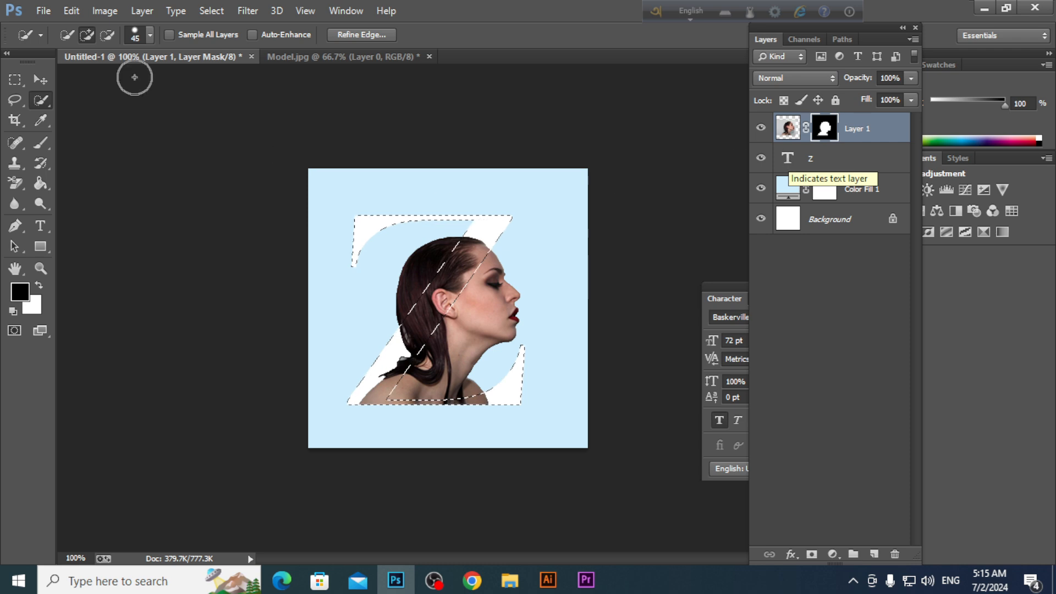
left_click(204, 12)
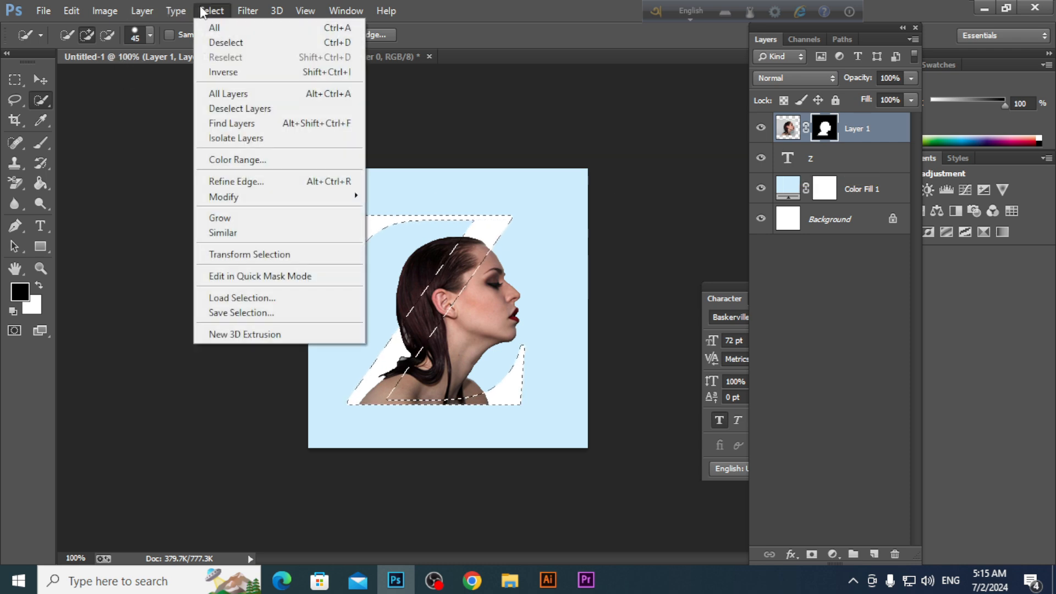
left_click(254, 77)
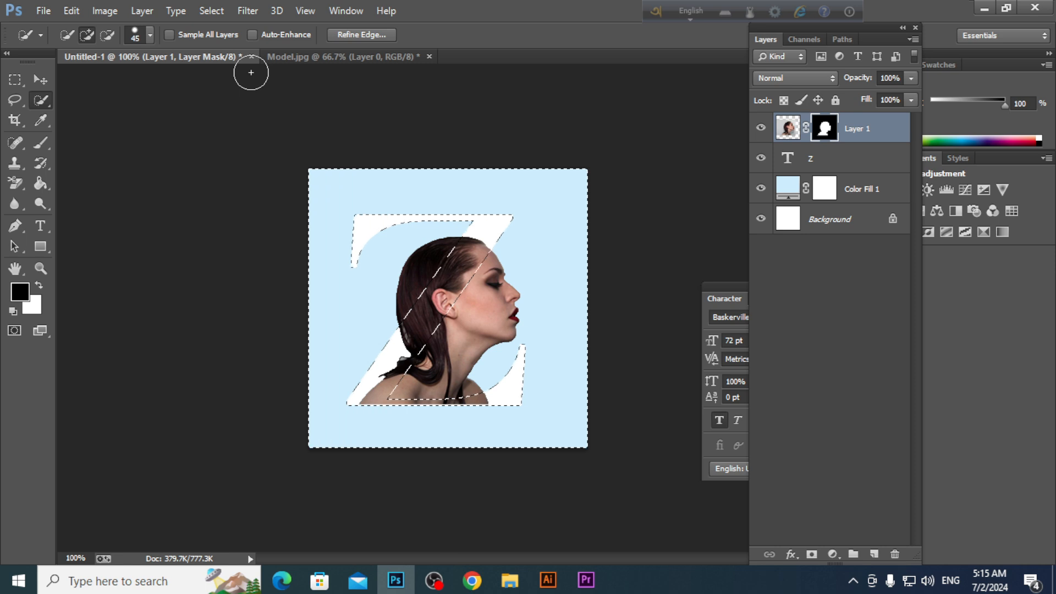
Paint black on the photo's mask with a hard round 50 px brush to hide the hair behind the Z's diagonal, and deselect.
left_click(39, 142)
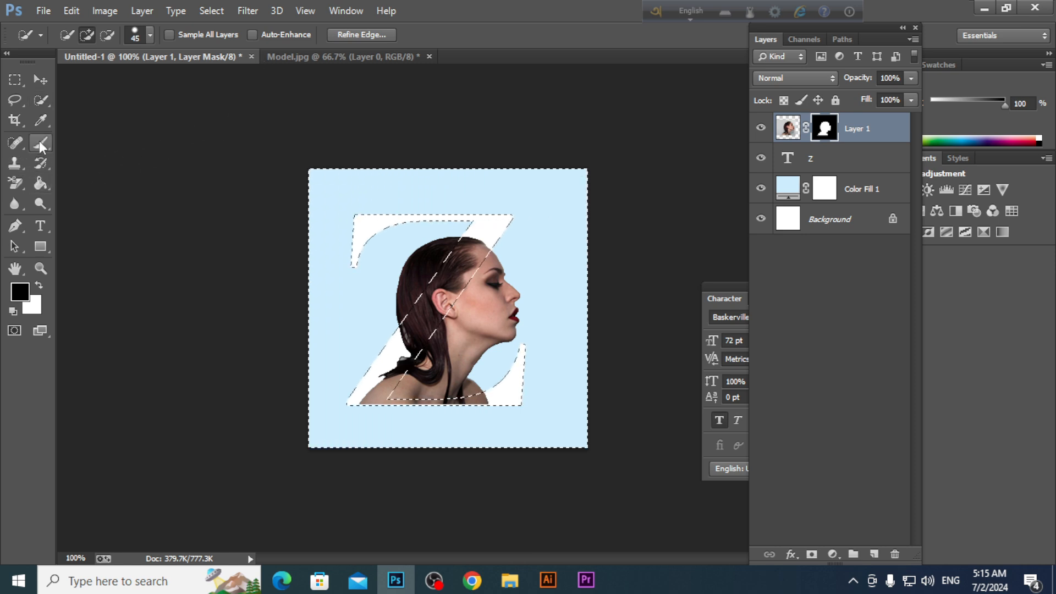
left_click(373, 277, "ctrl")
mouse_move(454, 249)
left_mouse_down()
mouse_move(432, 293)
mouse_move(463, 232)
left_mouse_up()
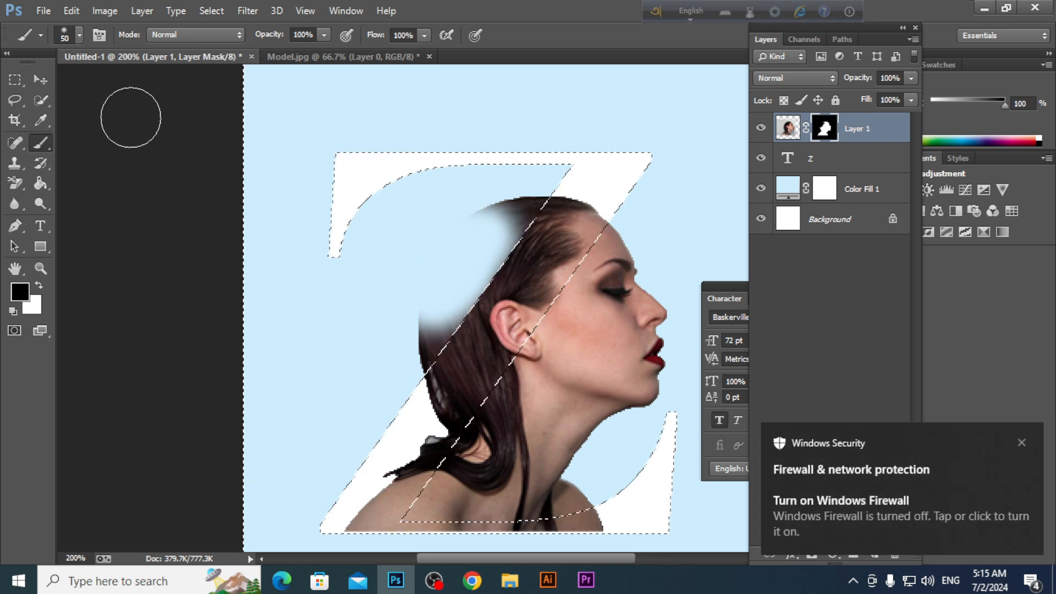
left_click(79, 34)
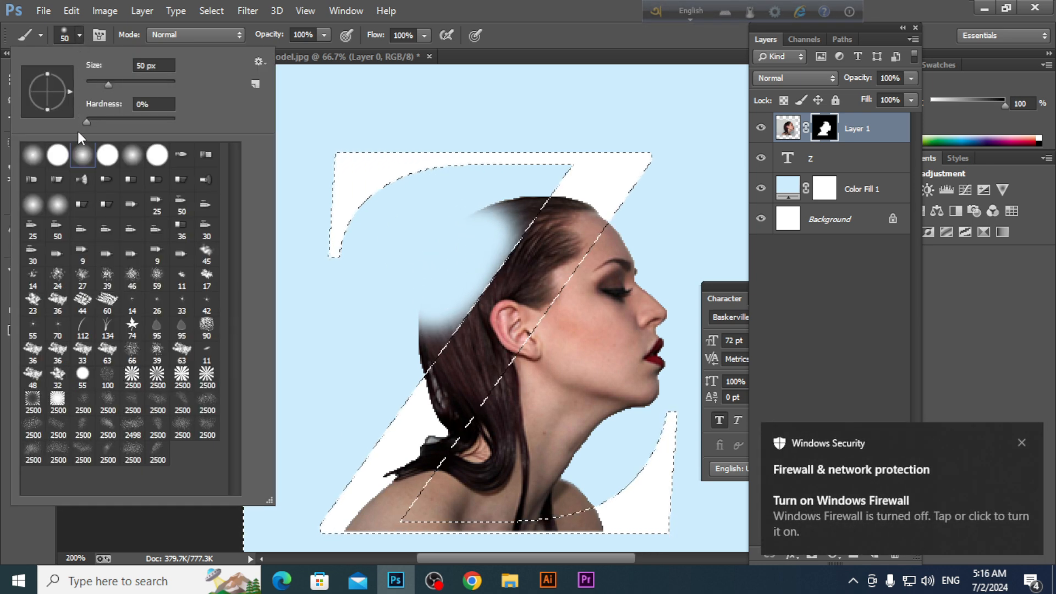
left_click(58, 155)
mouse_move(445, 256)
left_mouse_down()
mouse_move(511, 203)
mouse_move(420, 311)
left_mouse_up()
key("ctrl+minus")
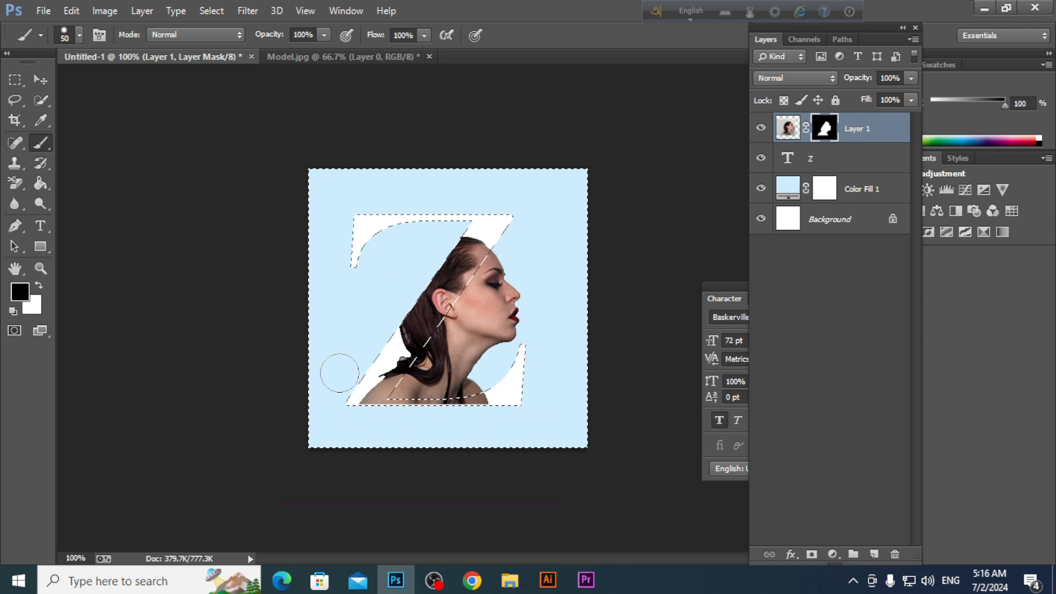
key("ctrl+d")
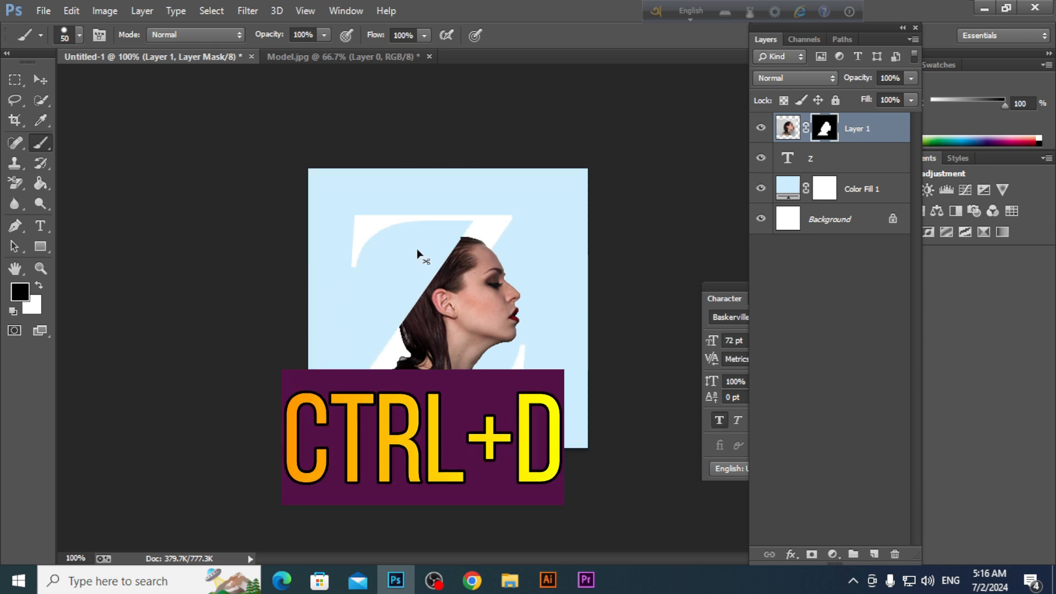
key("ctrl+plus")
key("ctrl+minus")
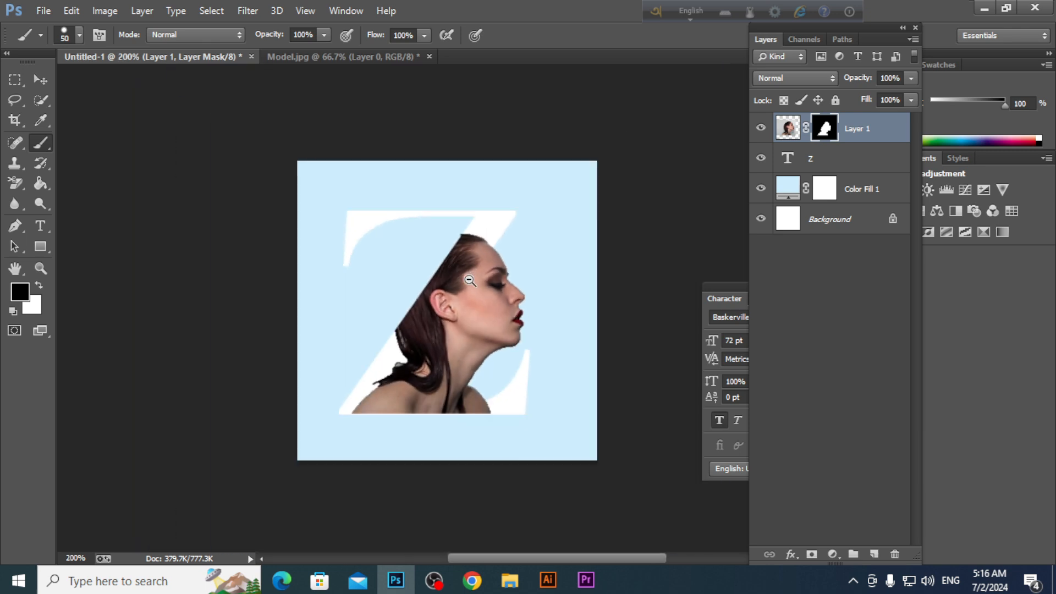
Change the letter Z's text color from white to a light orange.
left_click(844, 166)
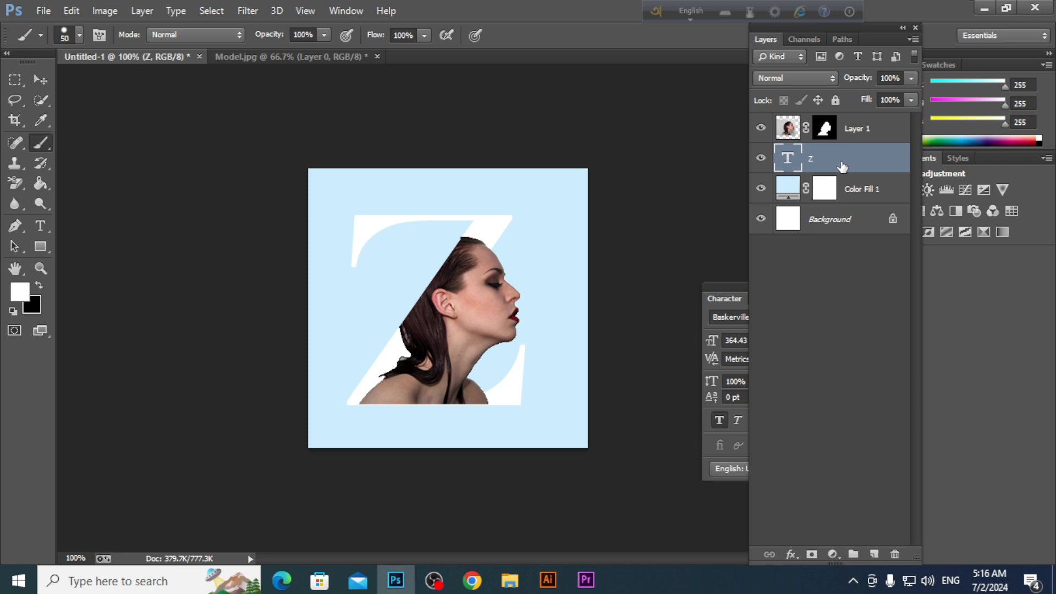
double_click(788, 159)
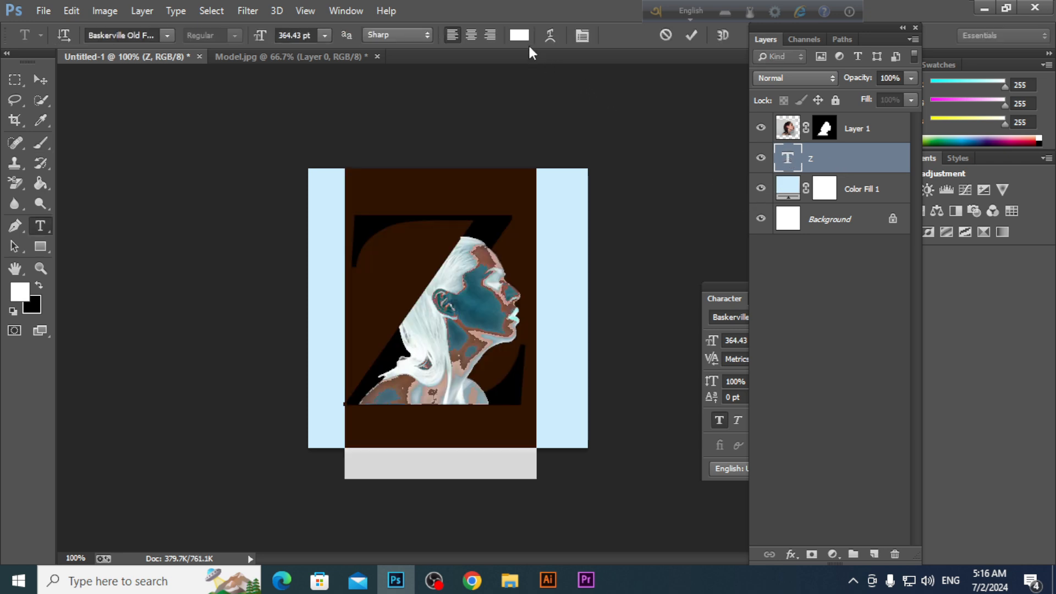
left_click(521, 36)
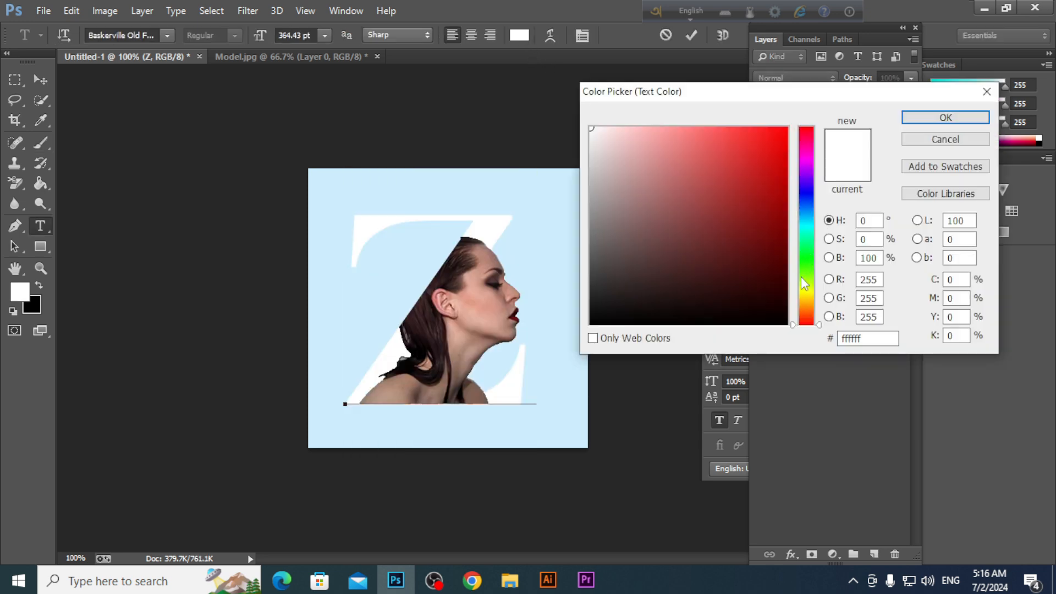
left_click(807, 302)
left_click(667, 146)
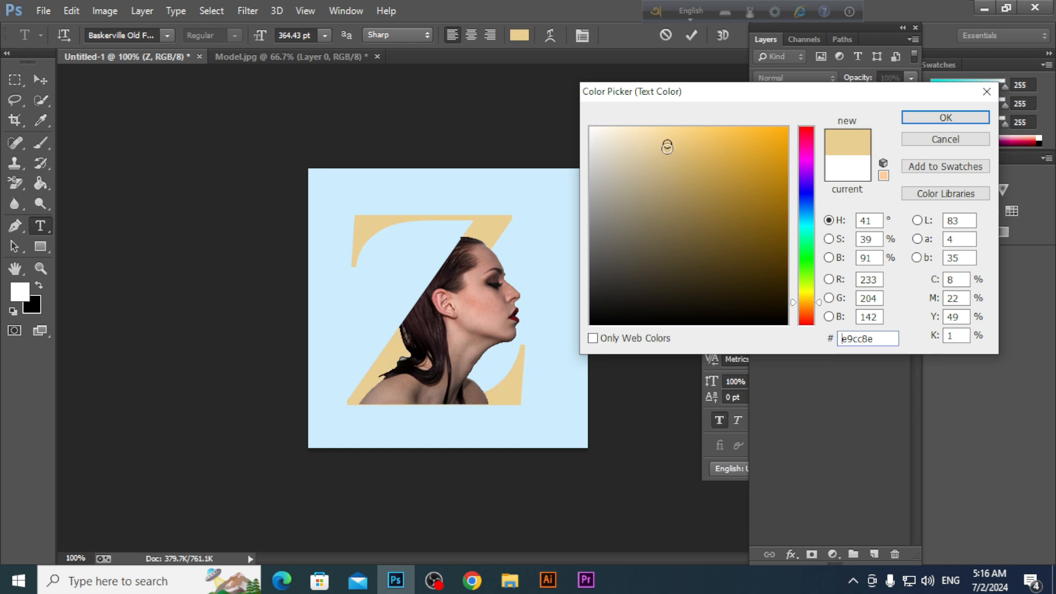
left_click_drag(813, 303, 813, 306)
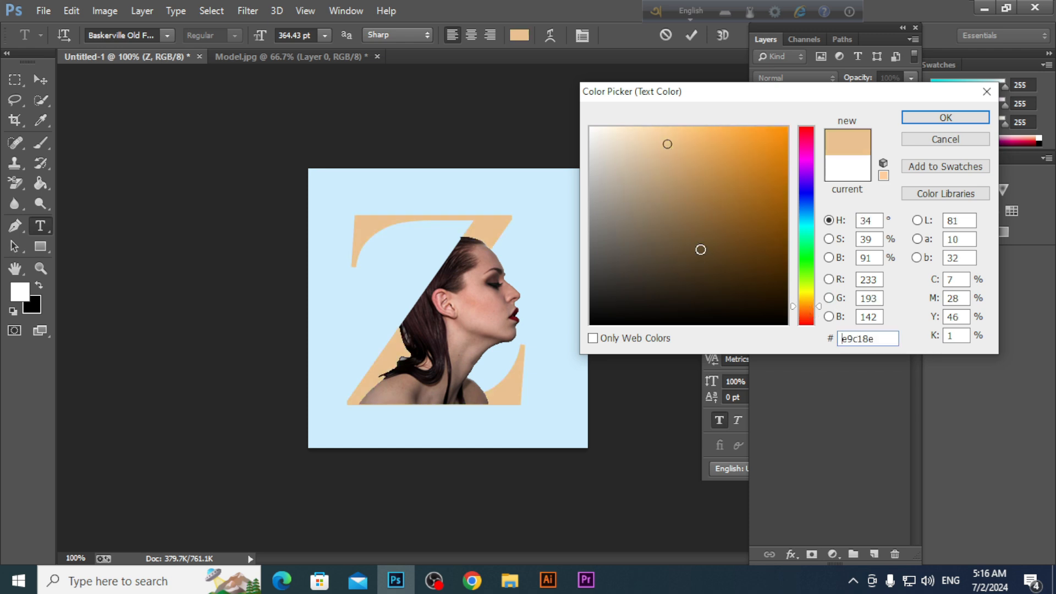
left_click_drag(672, 145, 683, 132)
left_click(915, 115)
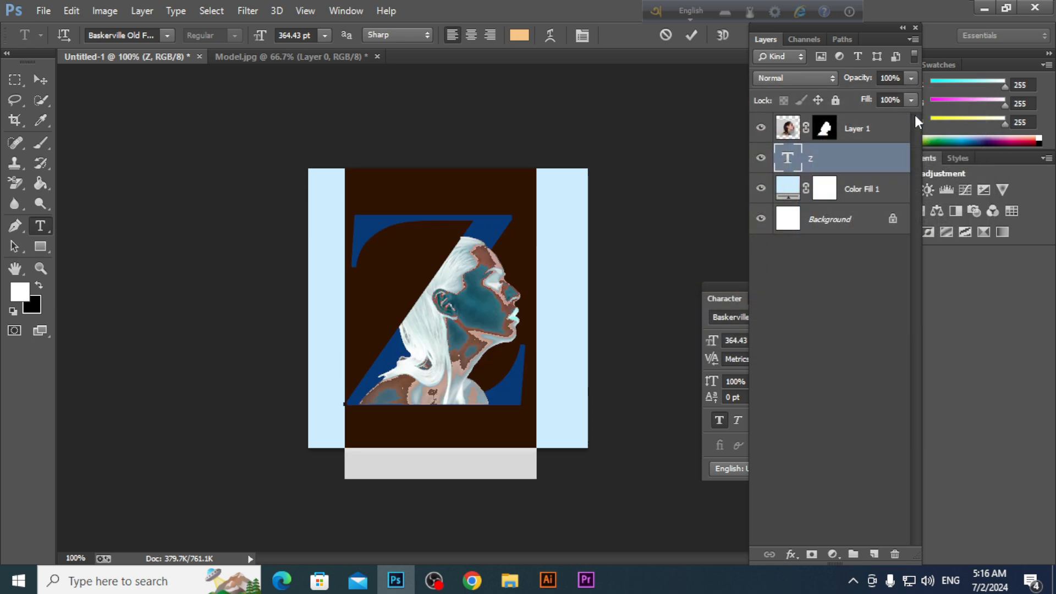
key("b")
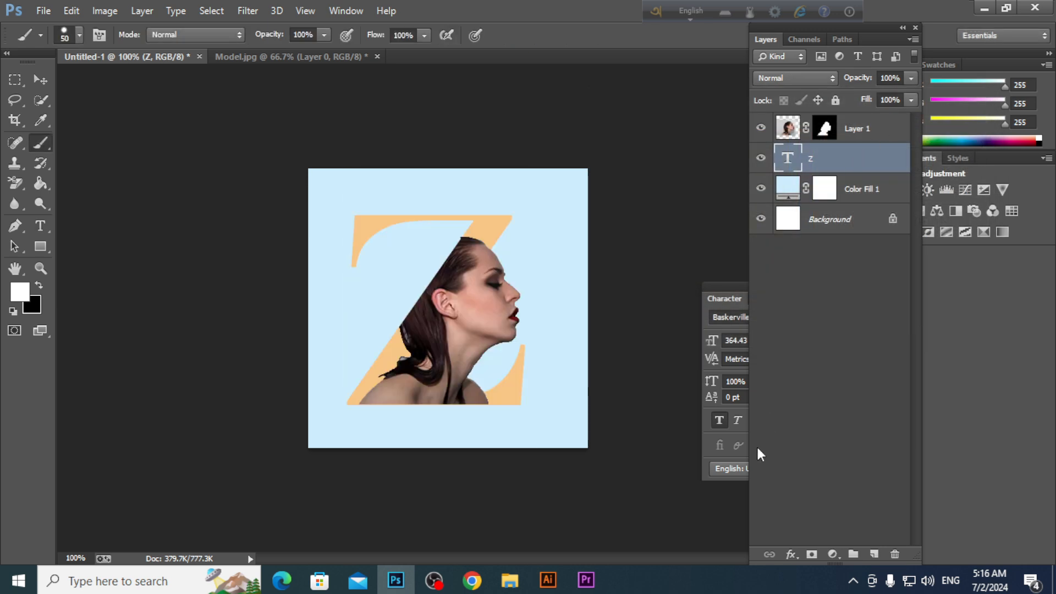
Add a smooth Inner Bevel to the Z layer and a drop shadow with 4 px distance, 7% spread and 6 px size.
left_click(796, 558)
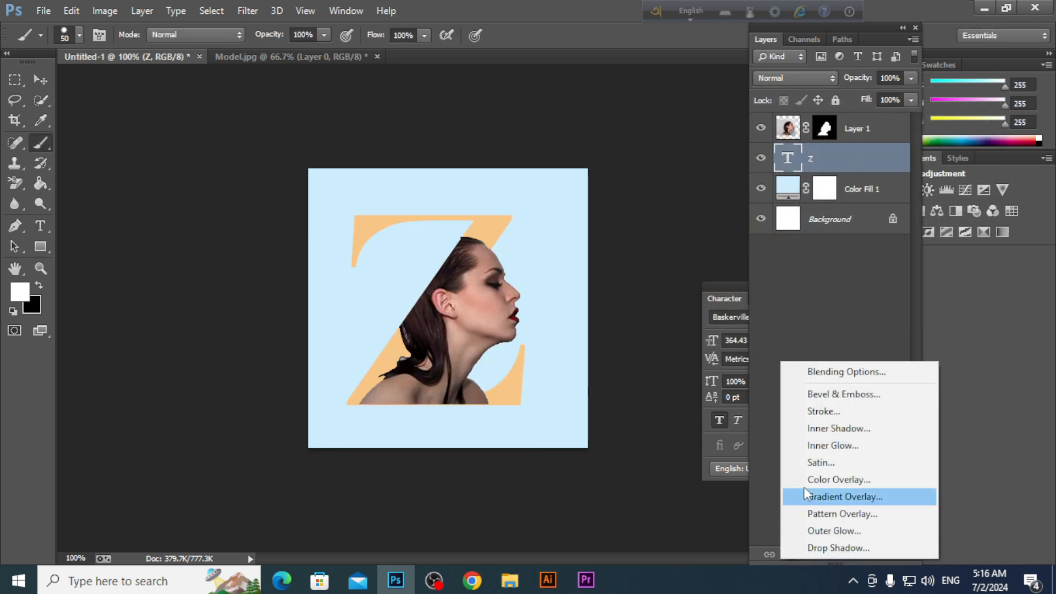
left_click(821, 372)
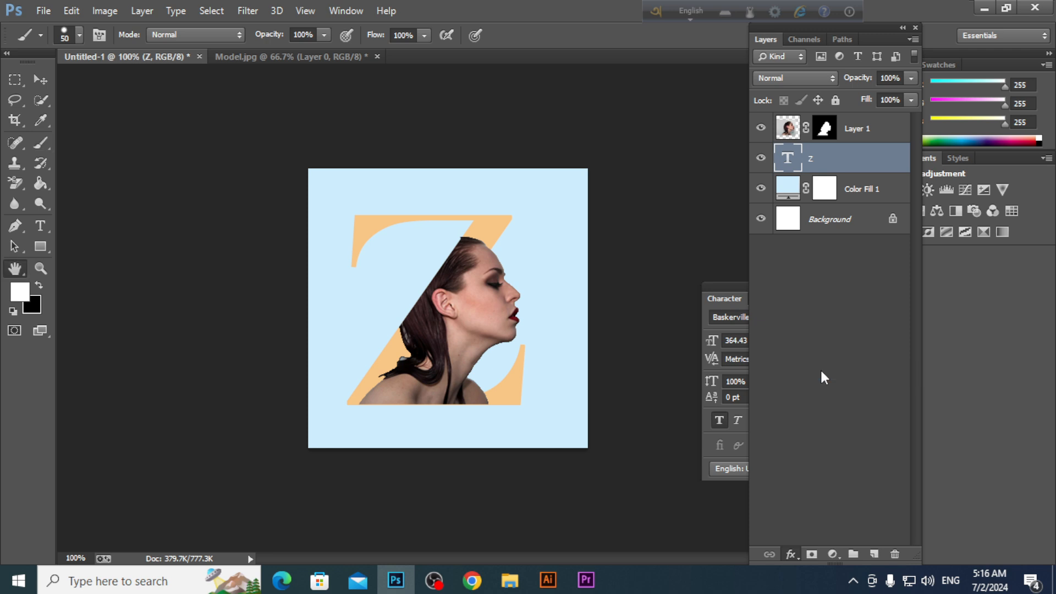
left_click_drag(681, 91, 705, 82)
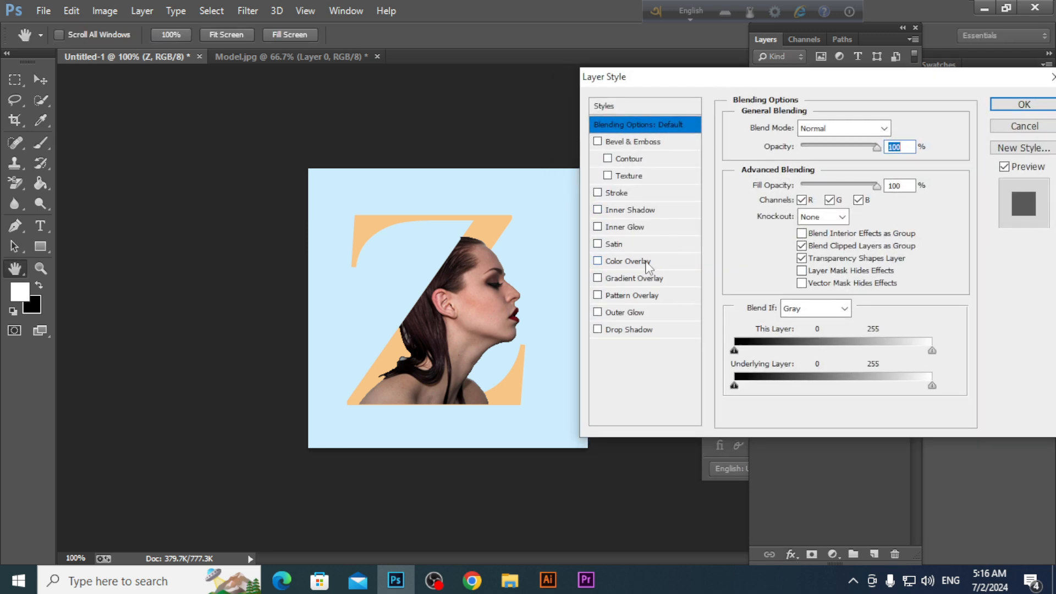
left_click(628, 142)
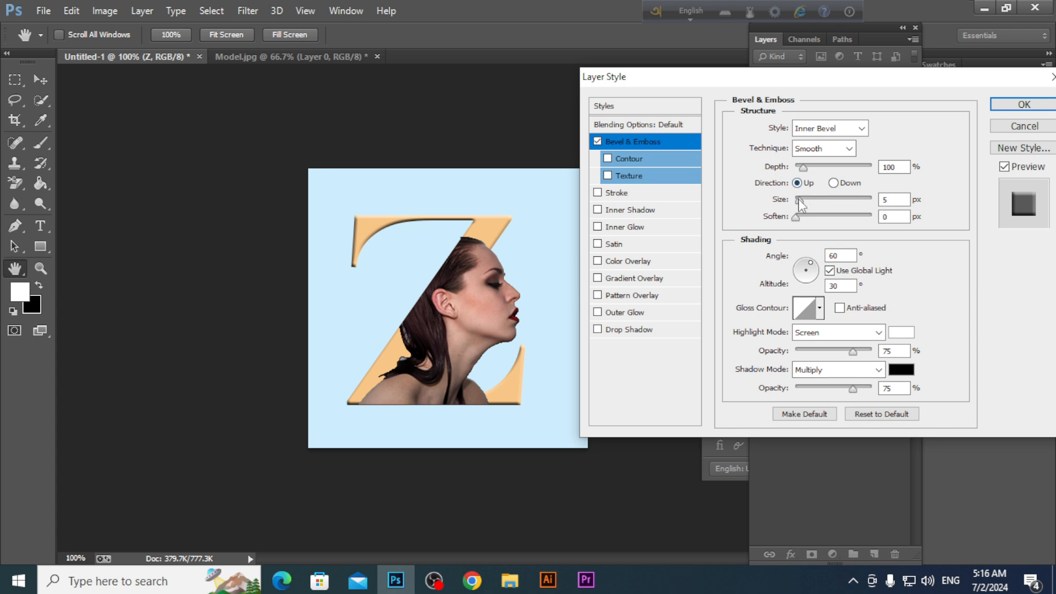
left_click_drag(799, 199, 805, 218)
left_click(628, 329)
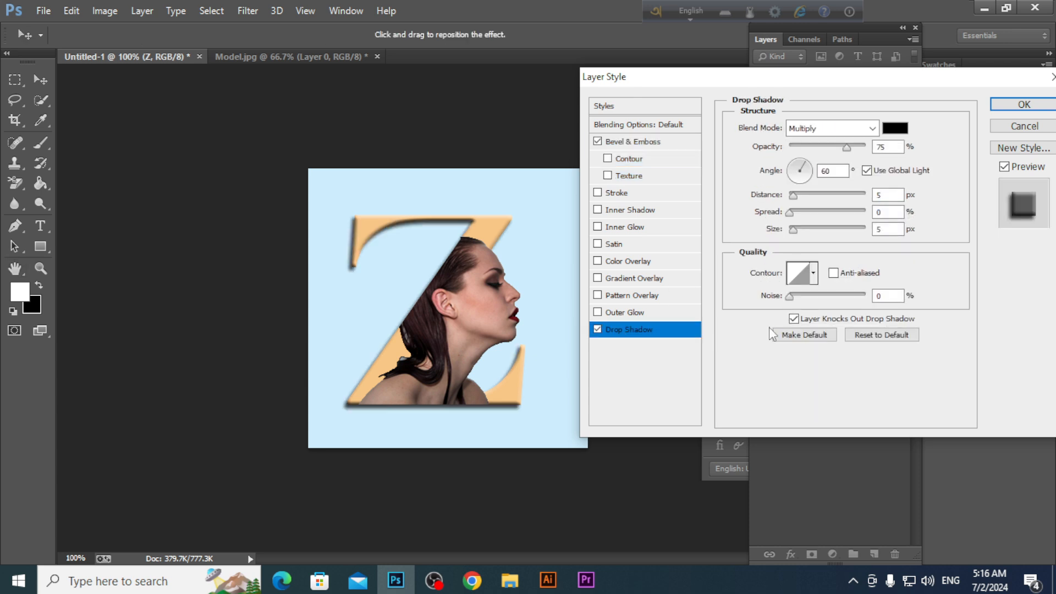
mouse_move(793, 229)
left_mouse_down()
mouse_move(798, 196)
mouse_move(795, 218)
left_mouse_up()
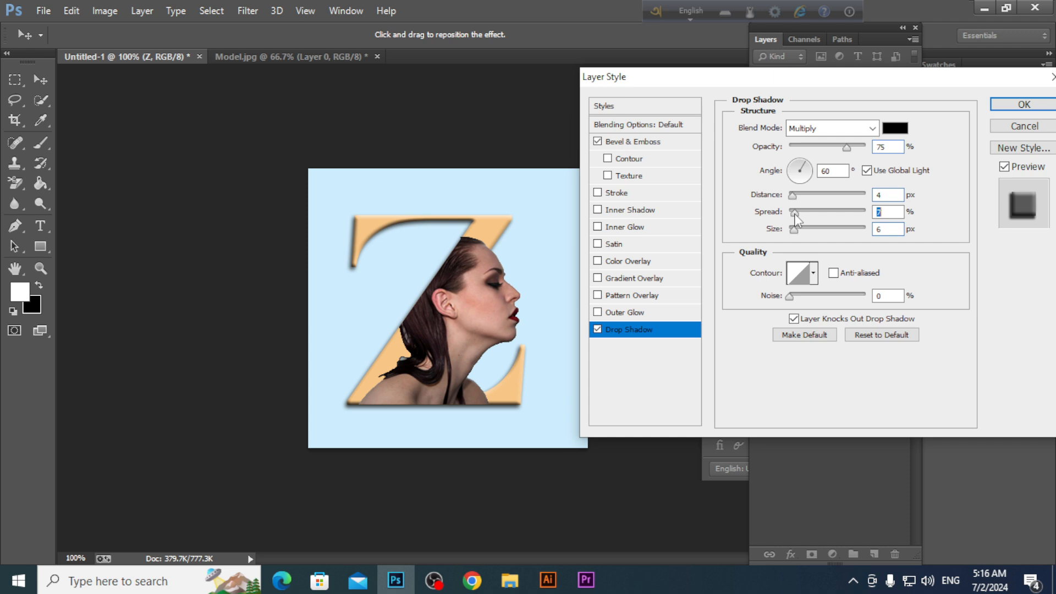
Add an inner shadow with 5 px distance, 0% choke and 5 px size to the Z layer, and apply the layer styles.
left_click(644, 214)
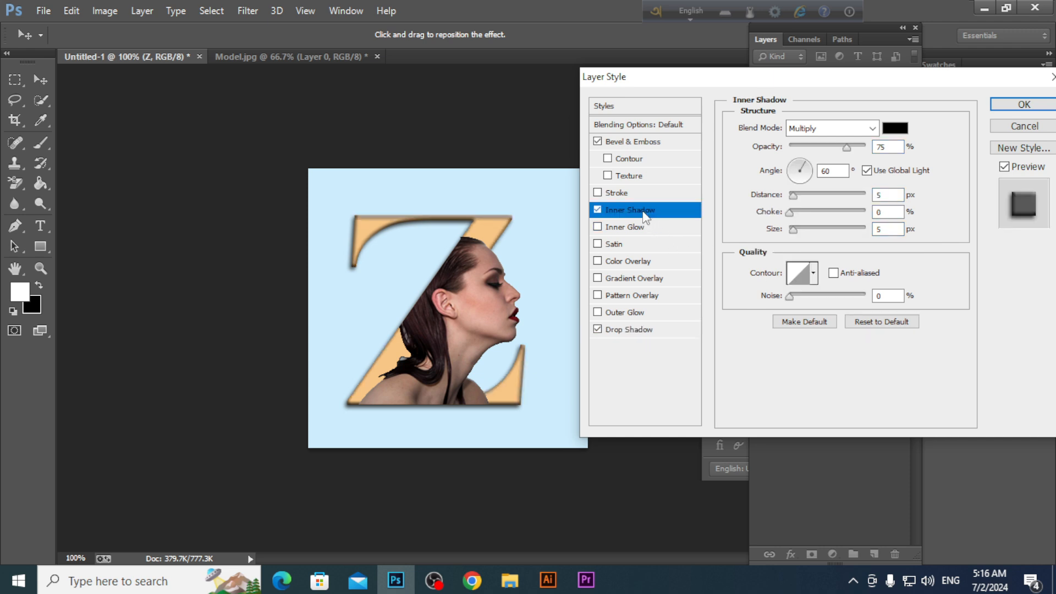
left_click_drag(790, 212, 797, 215)
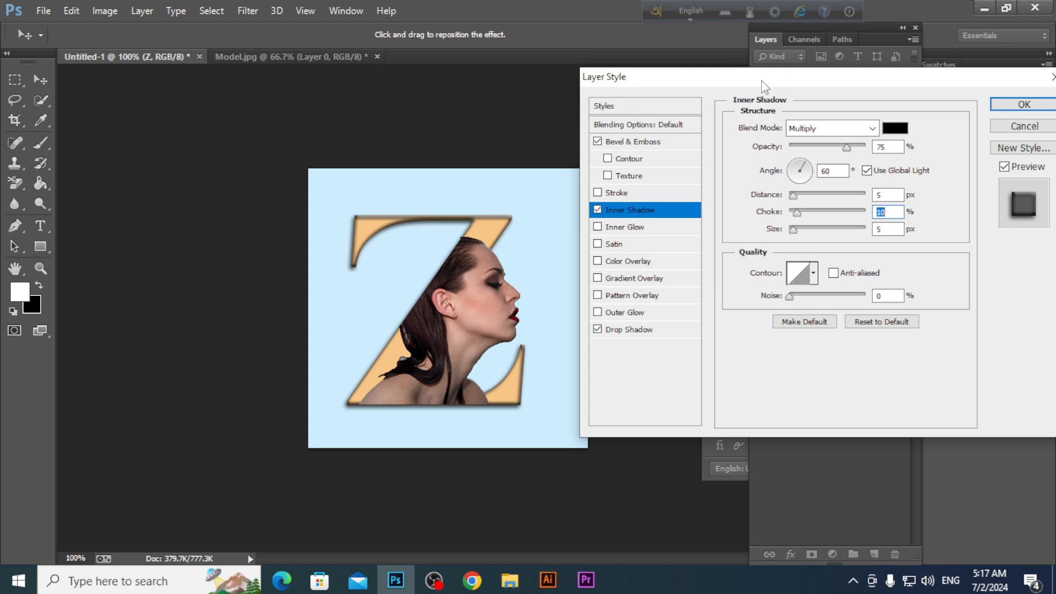
left_click_drag(761, 80, 694, 97)
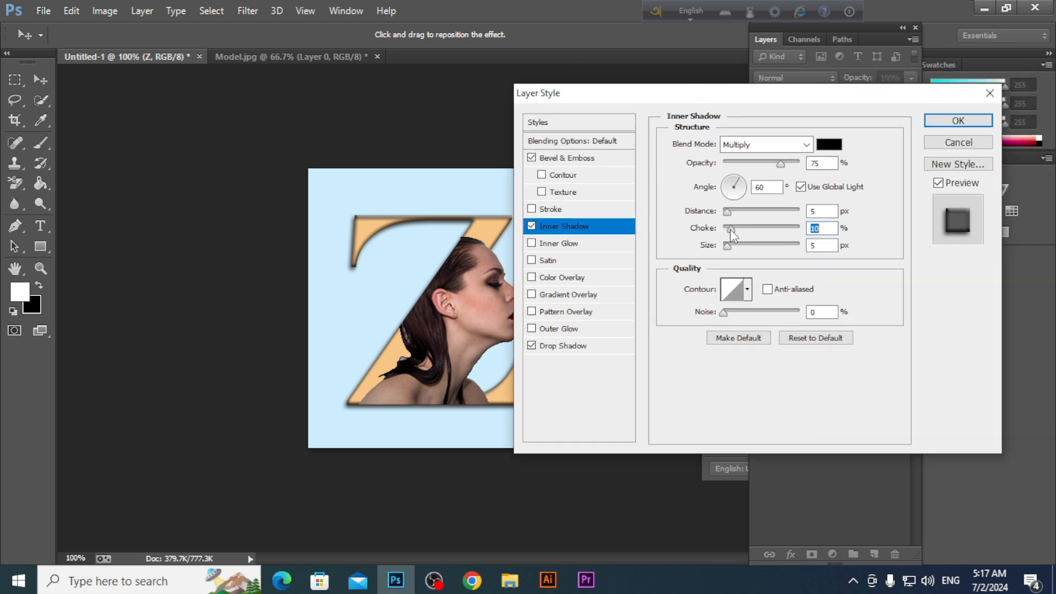
left_click_drag(731, 229, 716, 228)
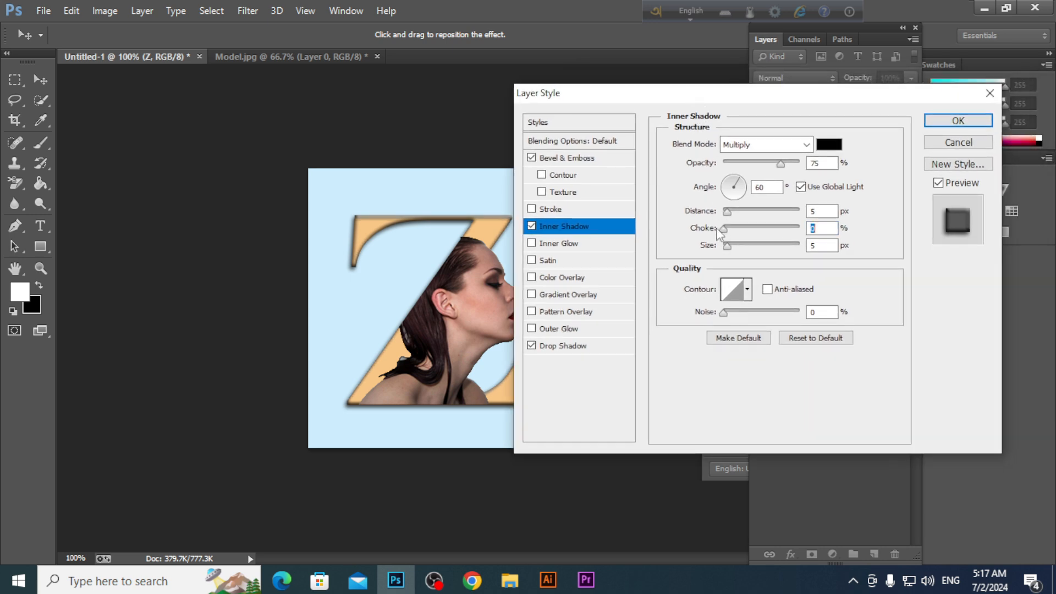
left_click(939, 123)
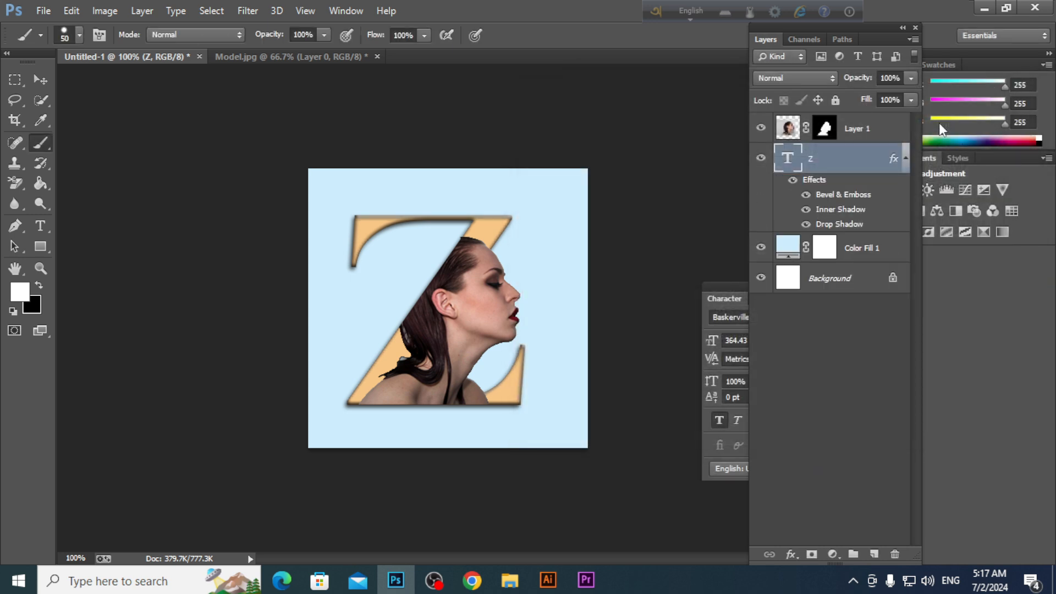